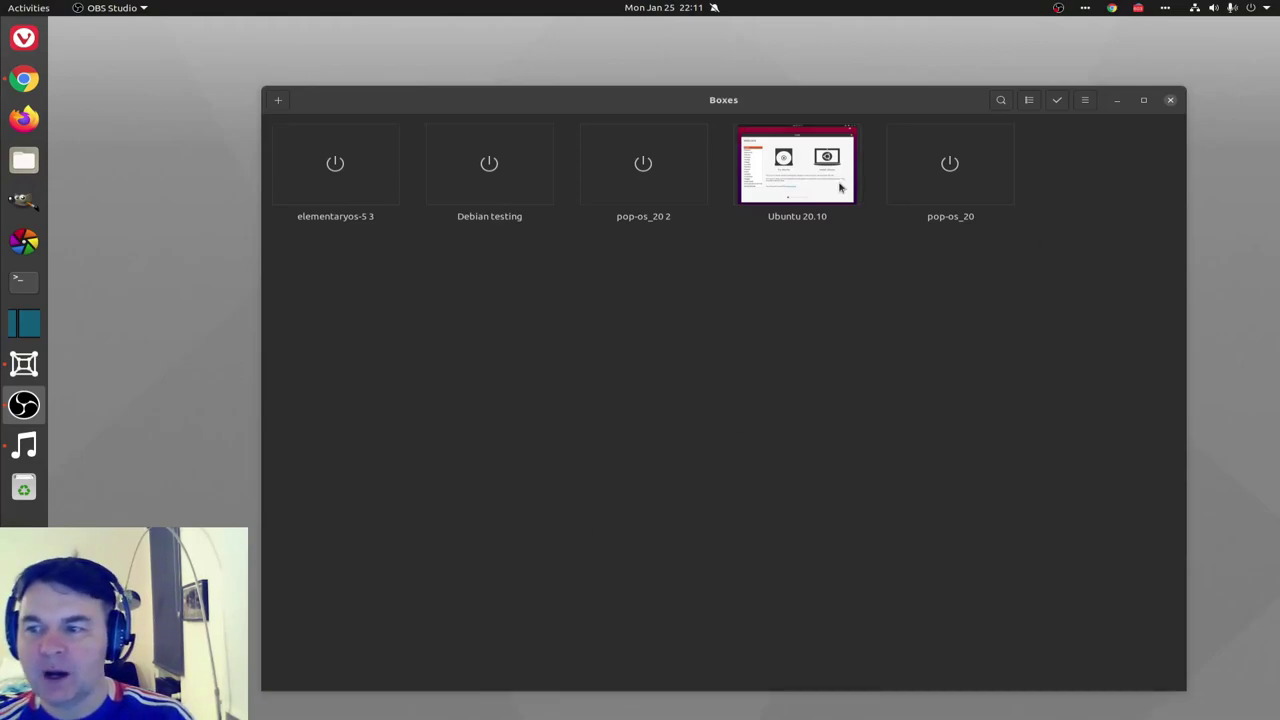
Start the Ubuntu 20.10 VM and choose Install Ubuntu on the Welcome page
left_click(797, 180)
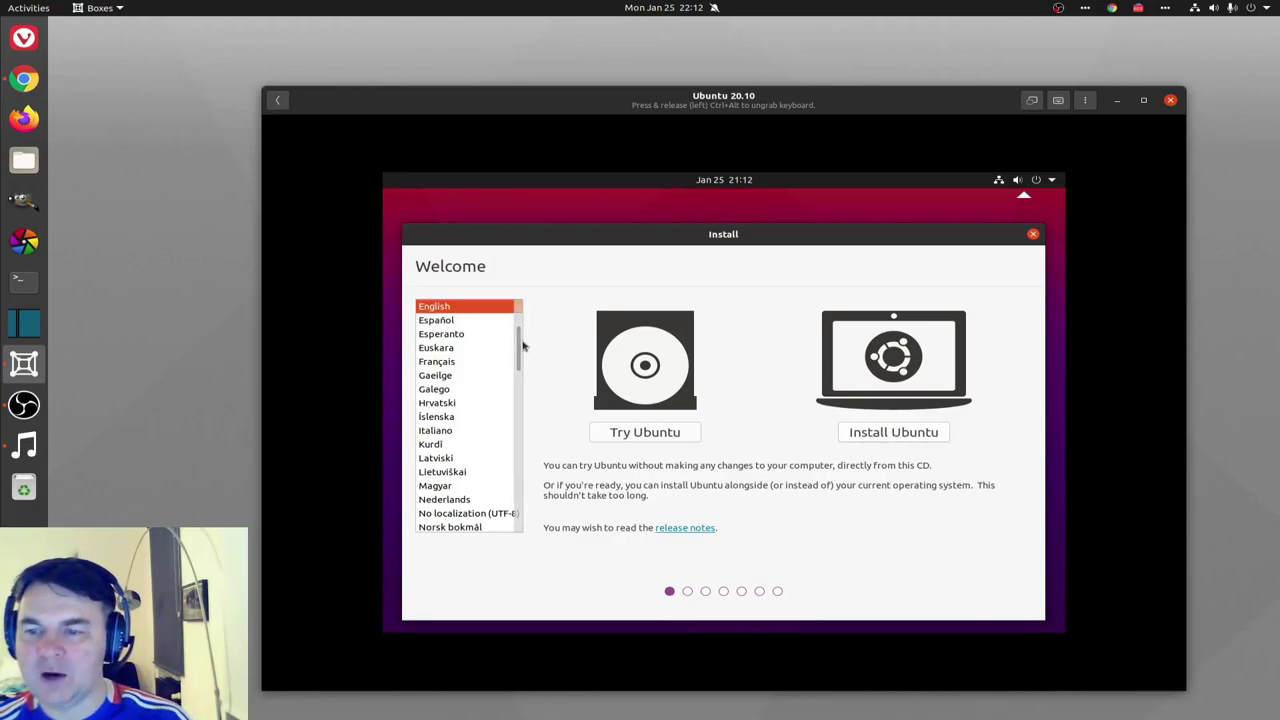
mouse_move(522, 345)
left_mouse_down()
mouse_move(518, 322)
mouse_move(519, 525)
mouse_move(518, 320)
left_mouse_up()
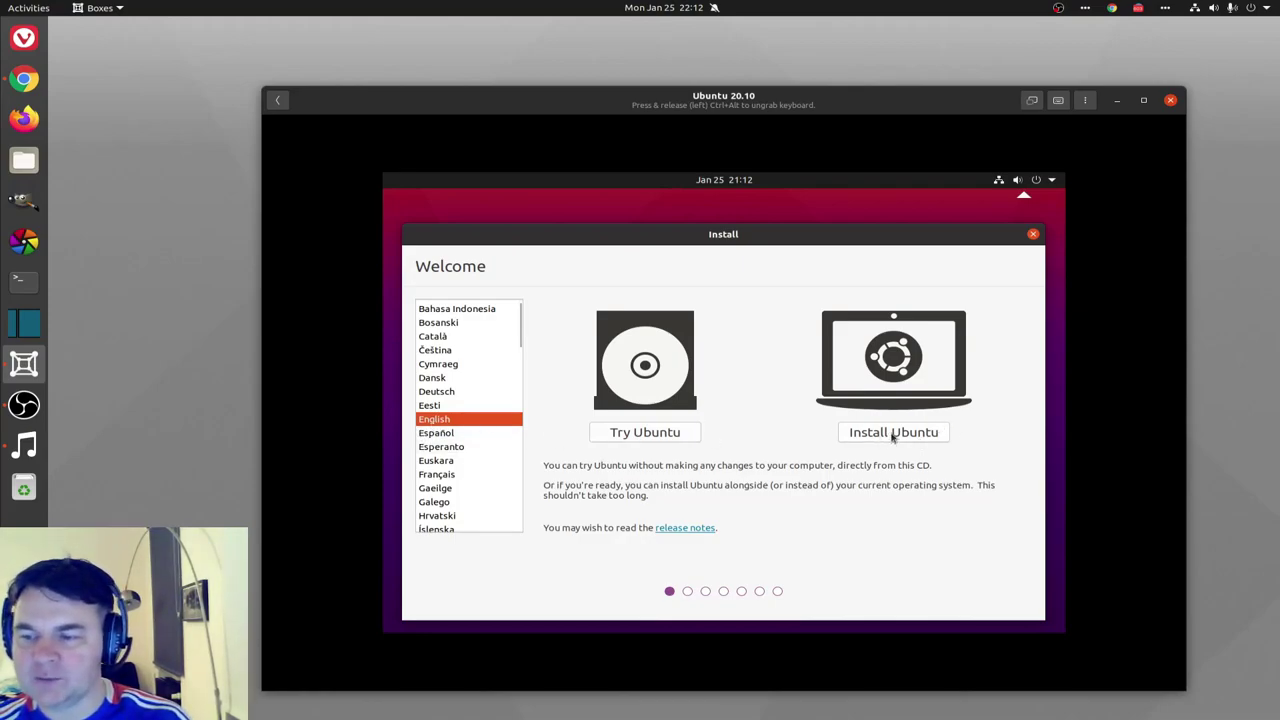
left_click(893, 434)
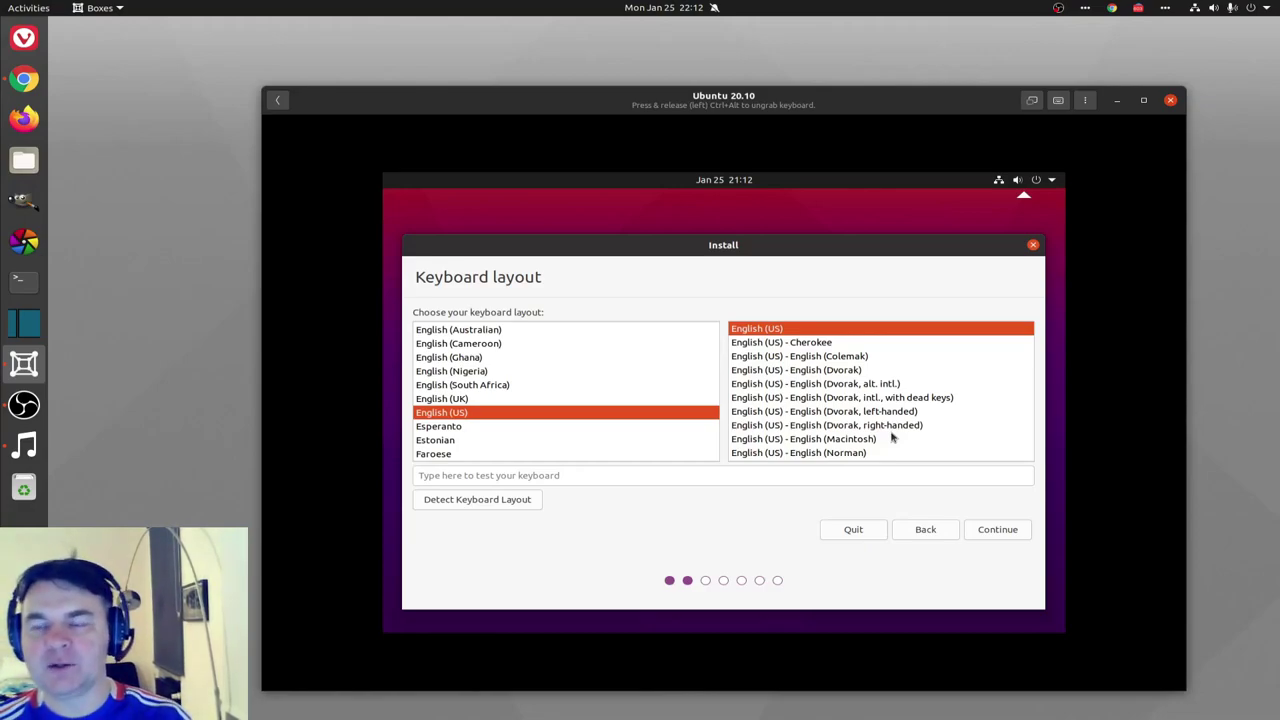
Accept the English (US) keyboard layout, include third-party software, and confirm the update choices
left_click(985, 533)
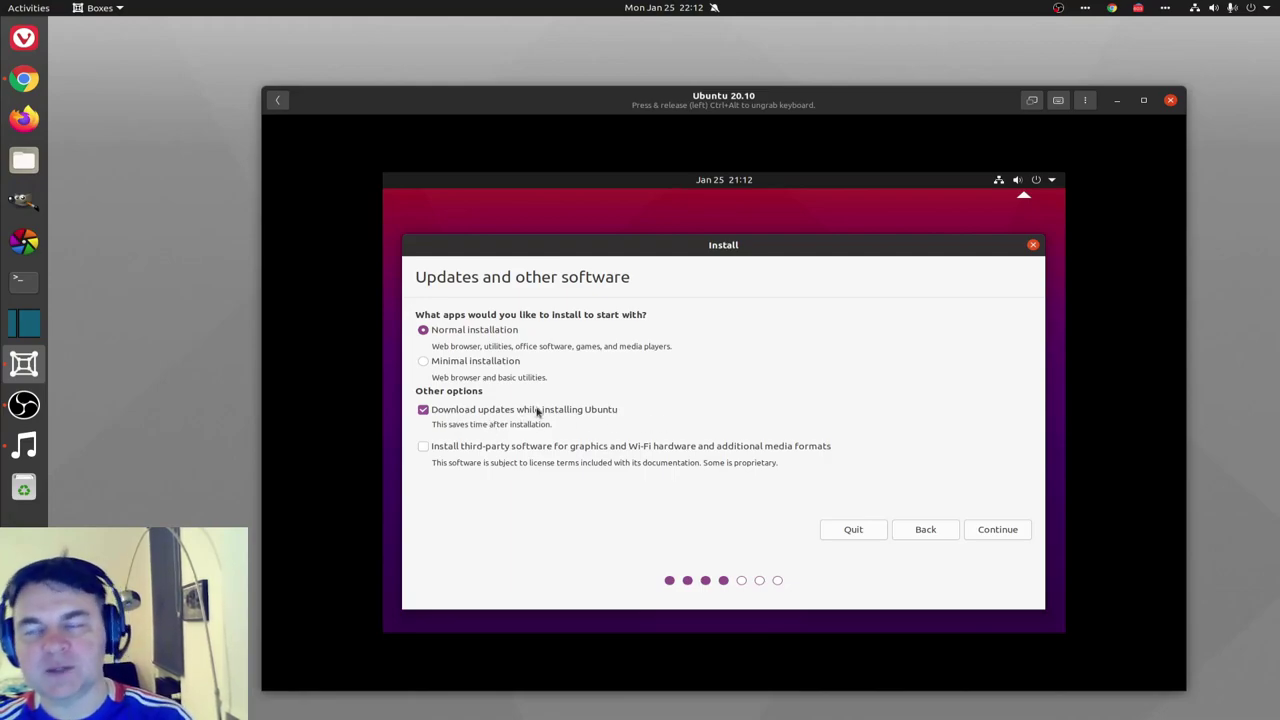
left_click(447, 449)
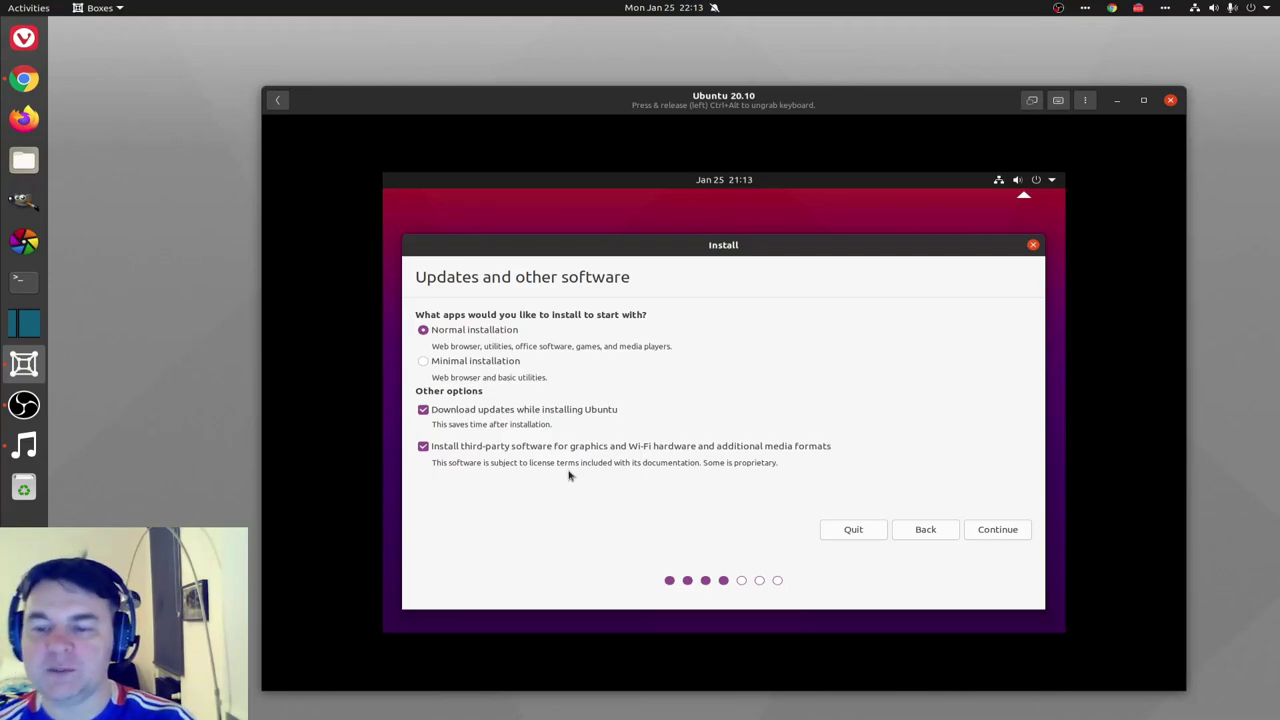
left_click(998, 529)
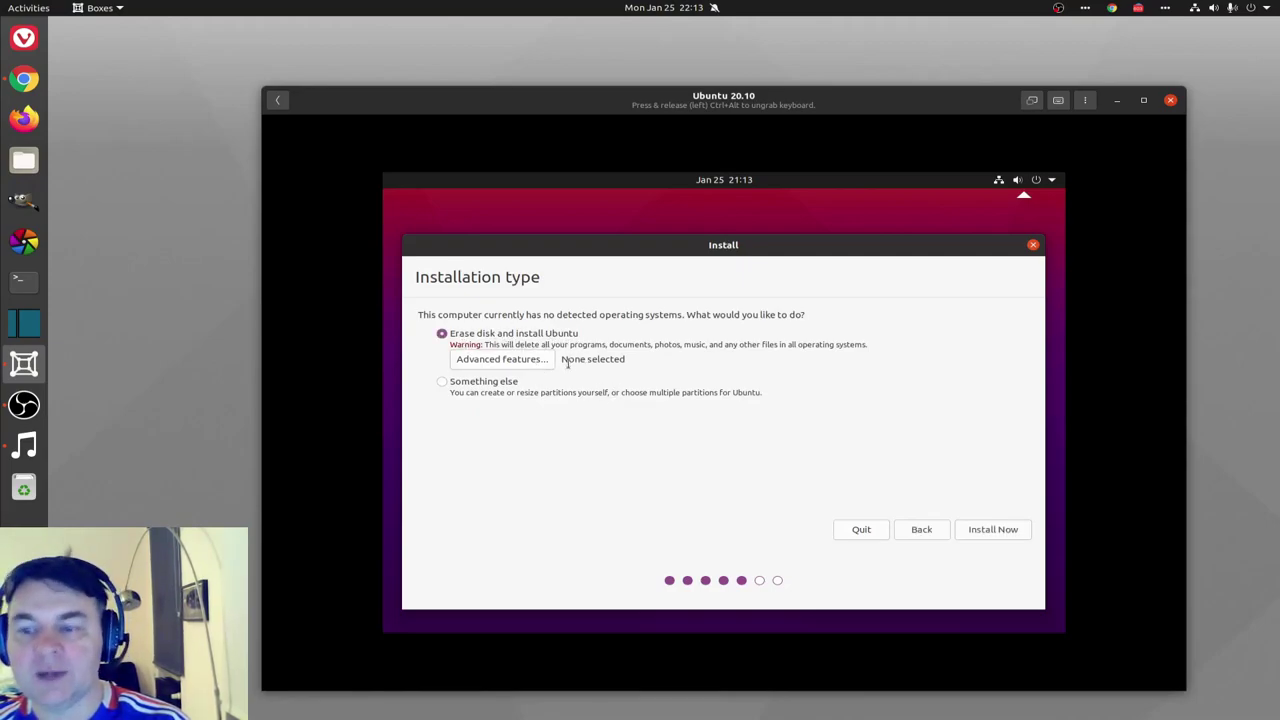
Erase the disk to install Ubuntu, confirm writing the changes, and keep Berlin as location
left_click(1003, 533)
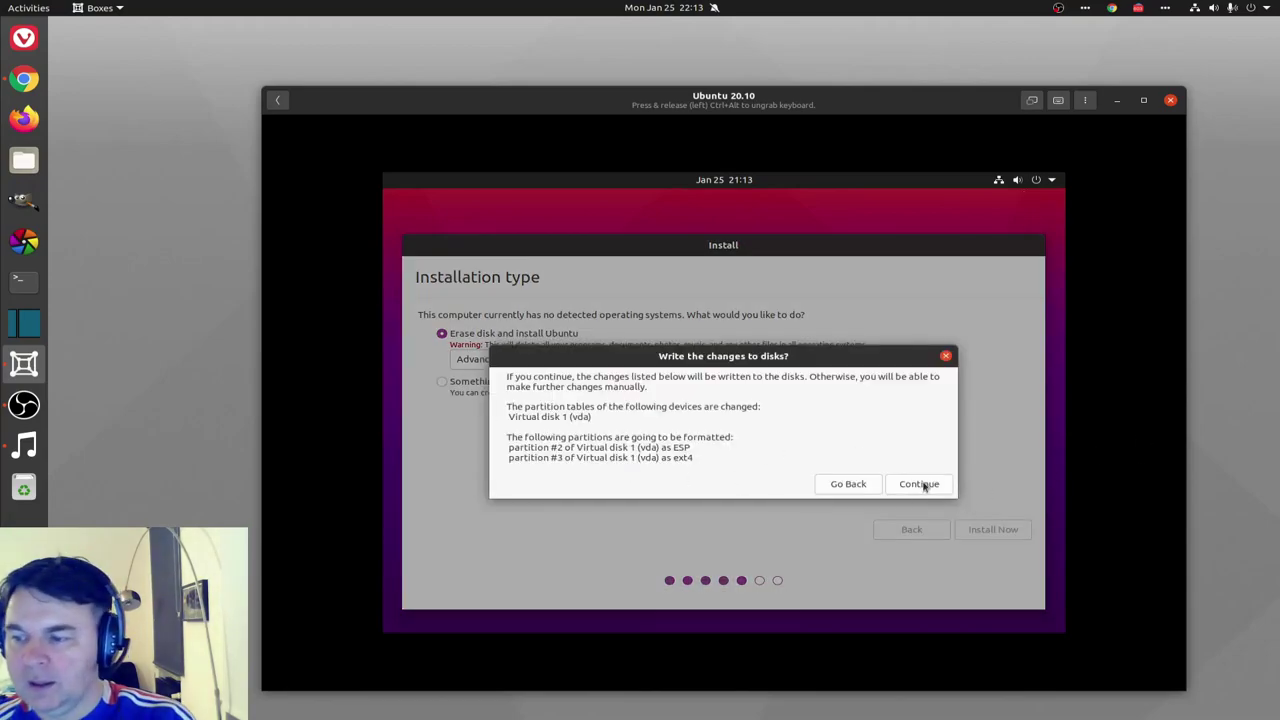
left_click(921, 484)
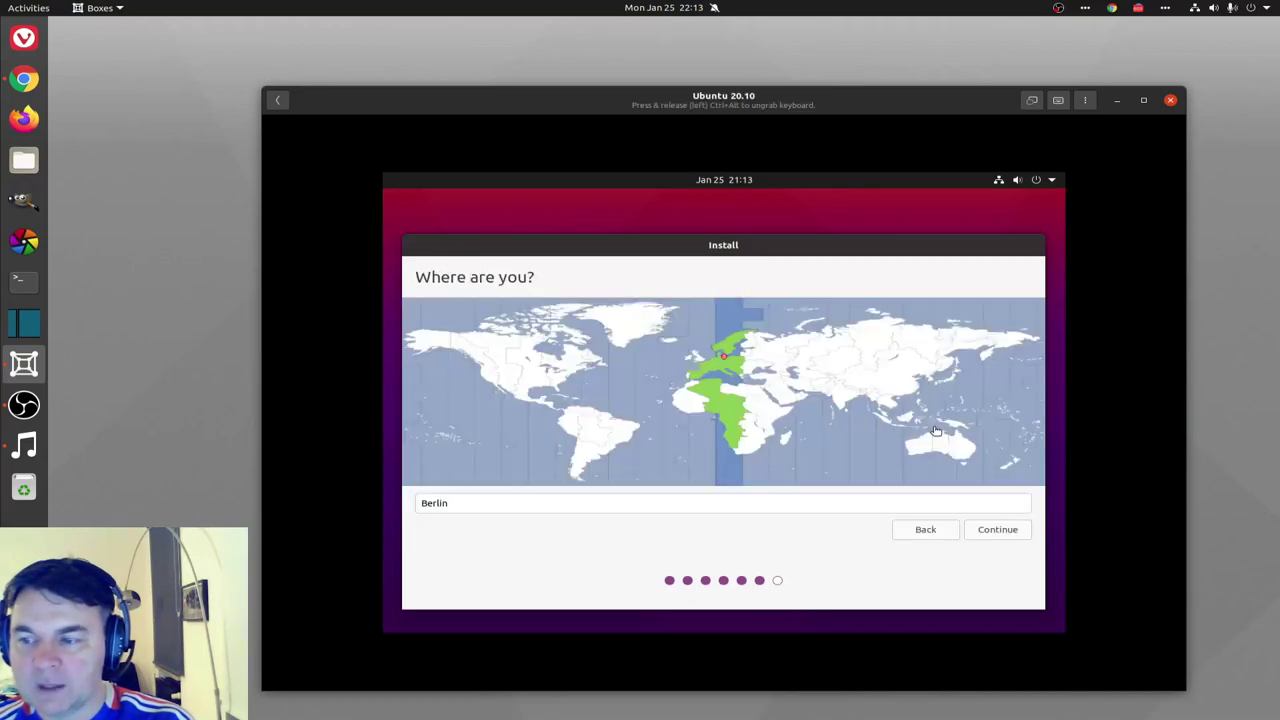
left_click(999, 531)
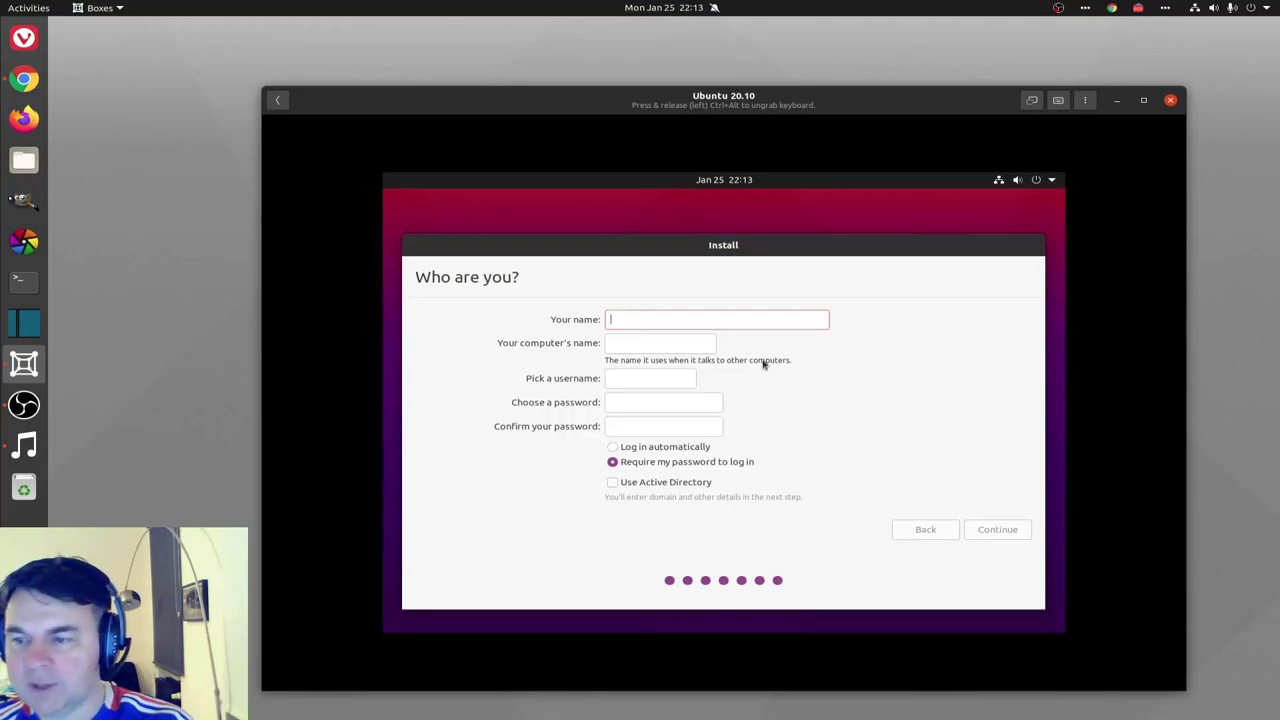
Enter the user's name and a matching account password, leave Active Directory off, and submit
type("Niko")
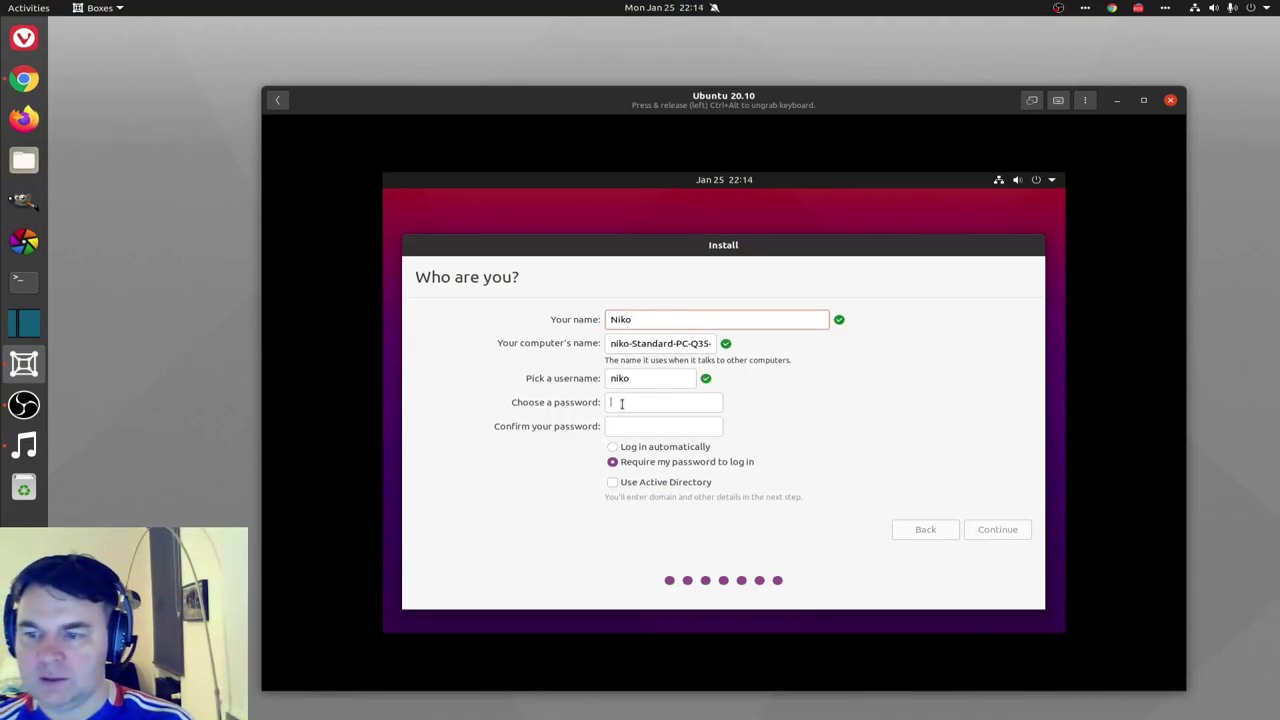
left_click(686, 404)
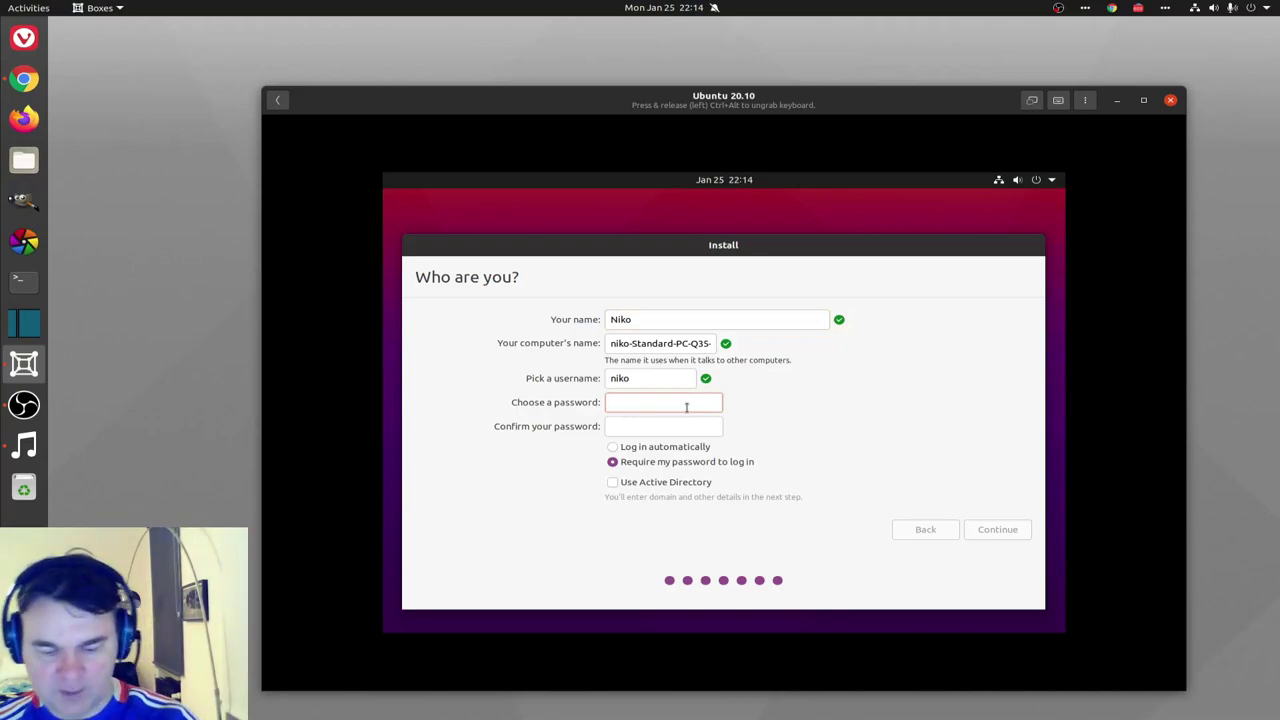
type("•••••")
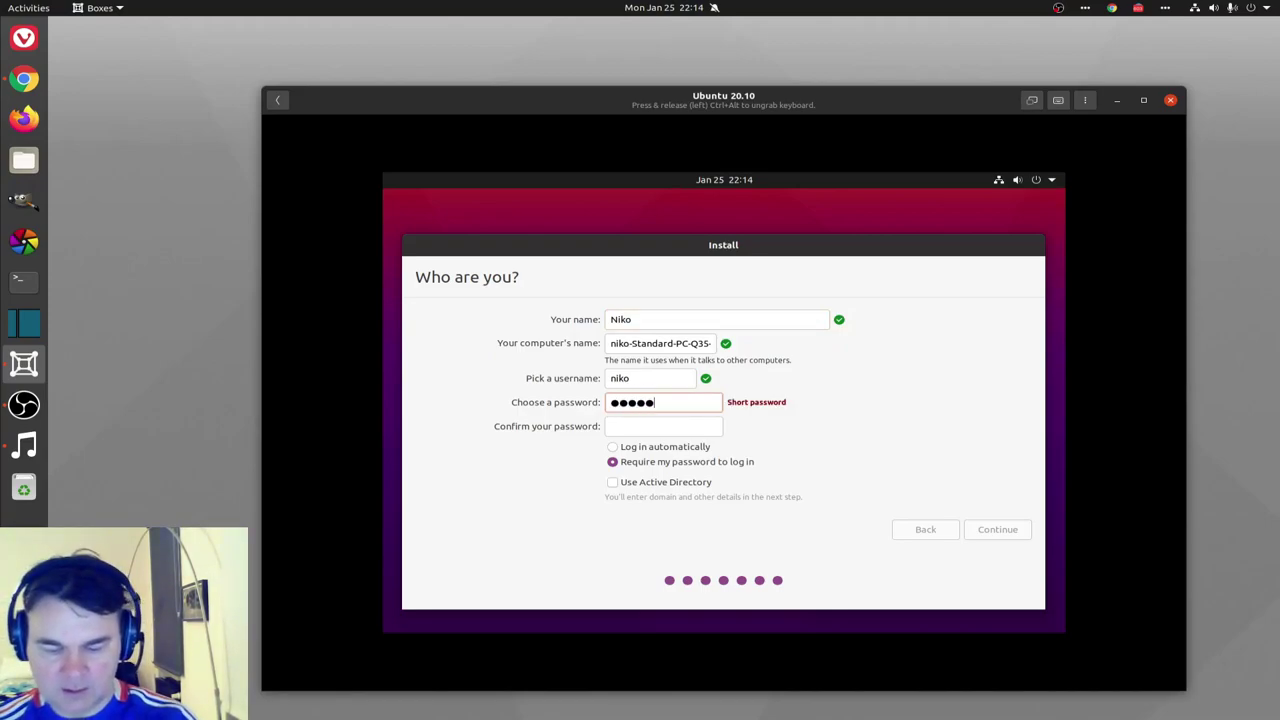
type("•••")
key("Tab")
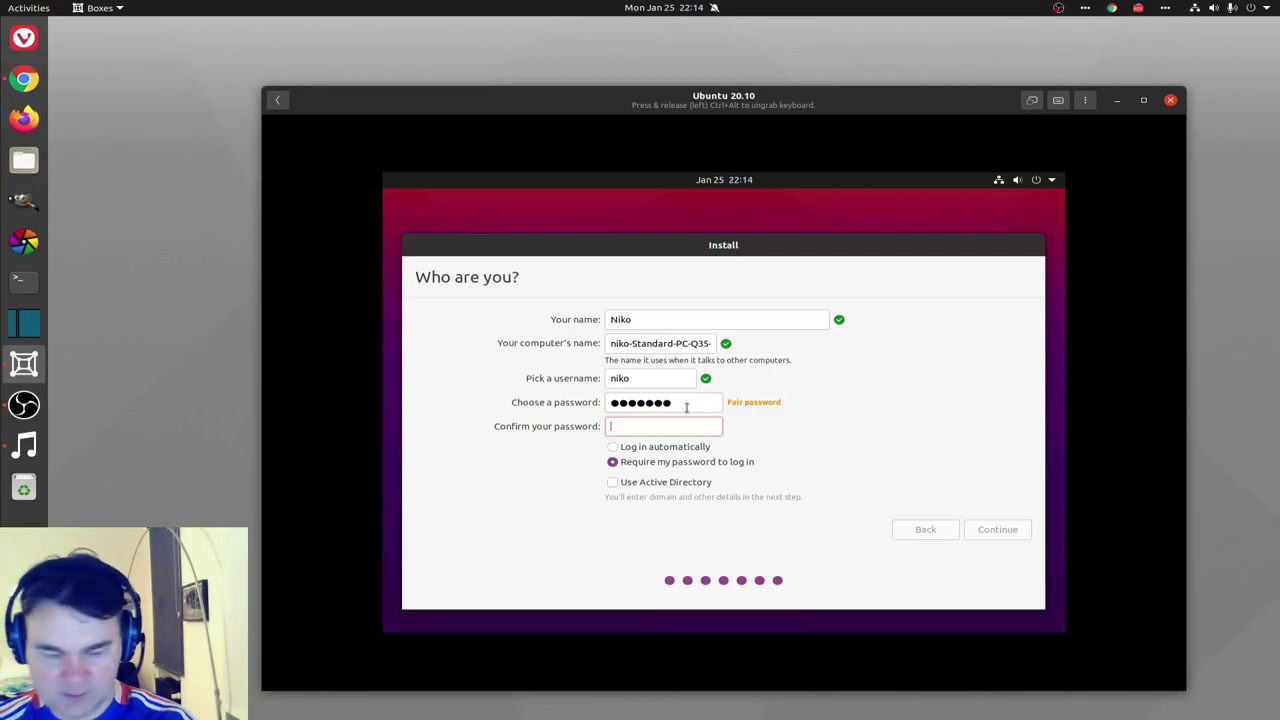
type("•••")
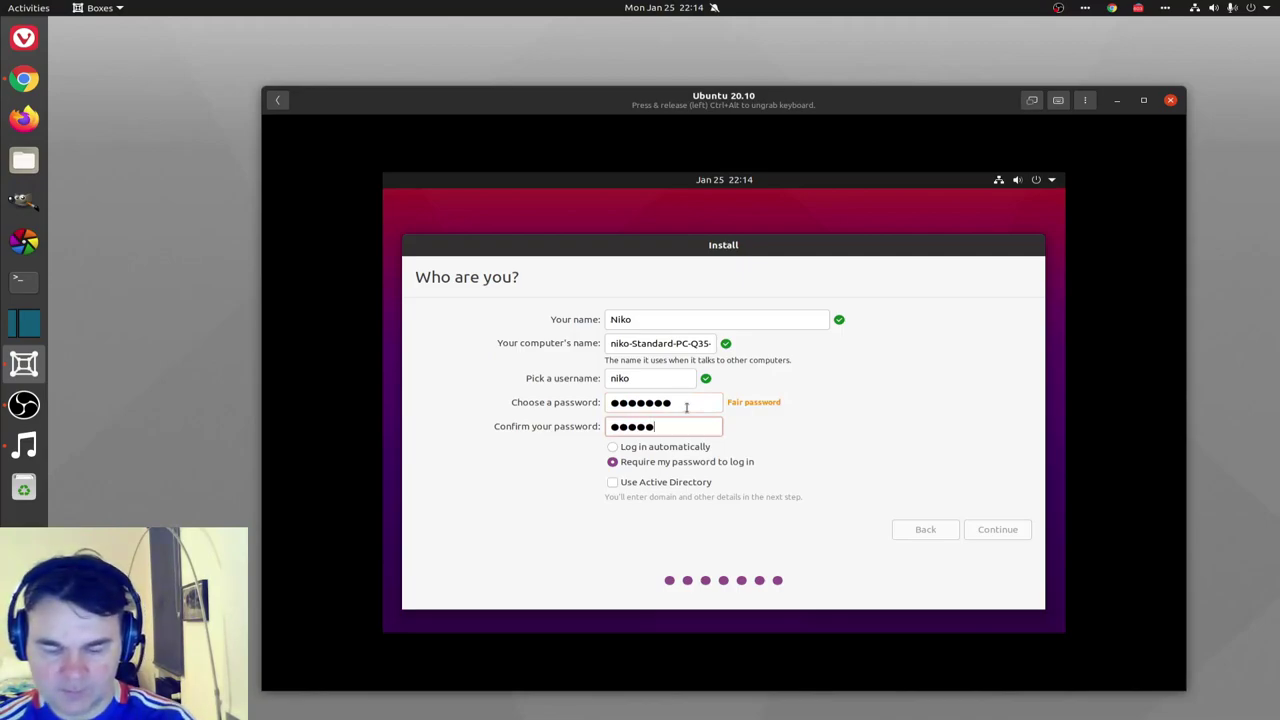
type("•••")
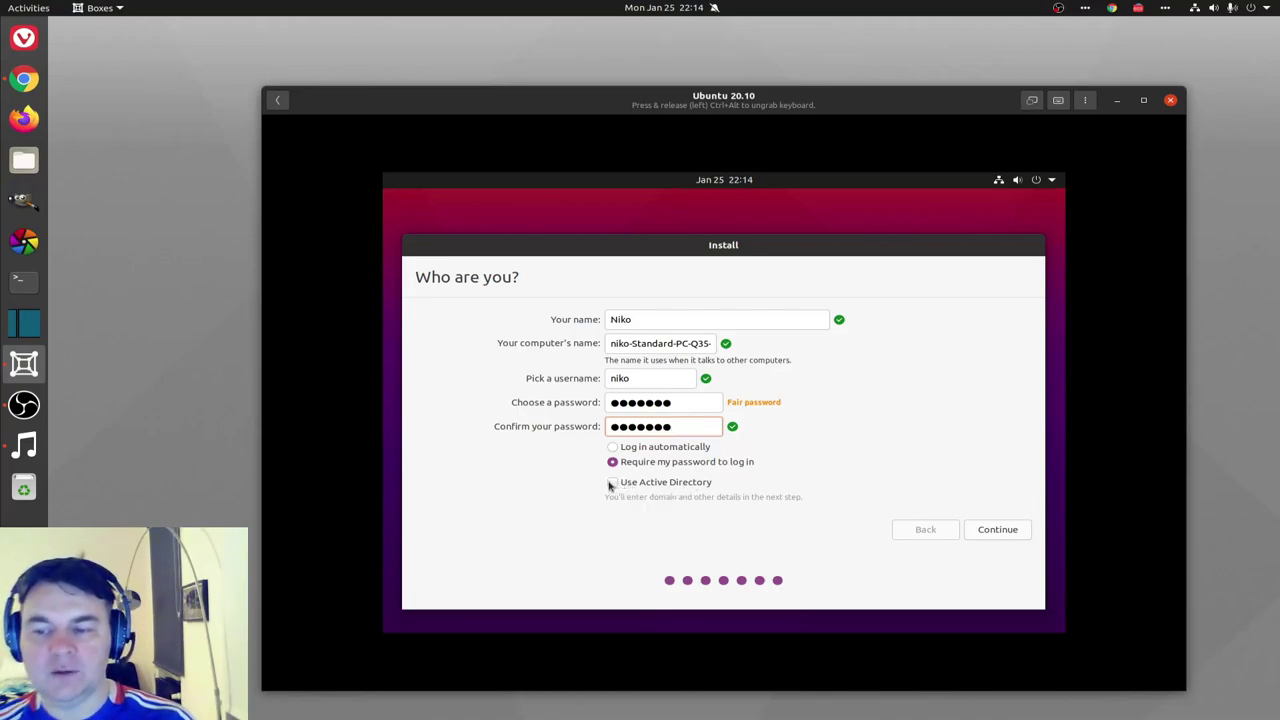
left_click(612, 484)
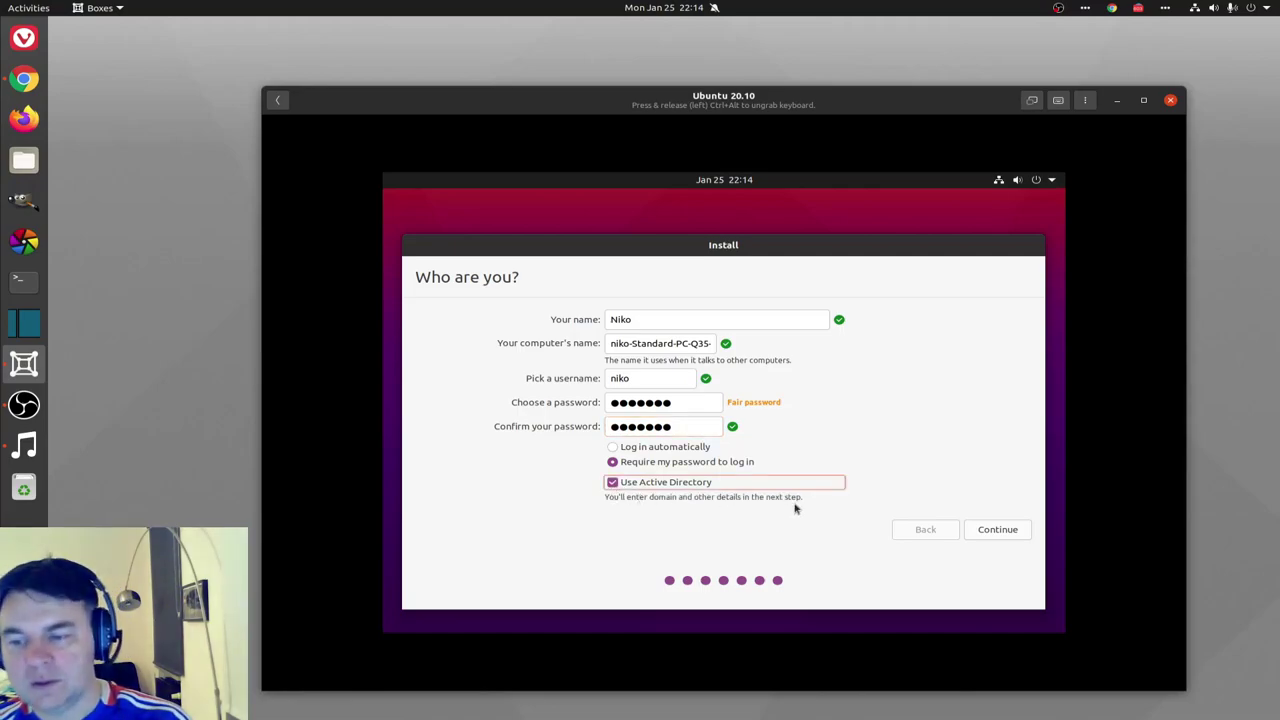
left_click(610, 484)
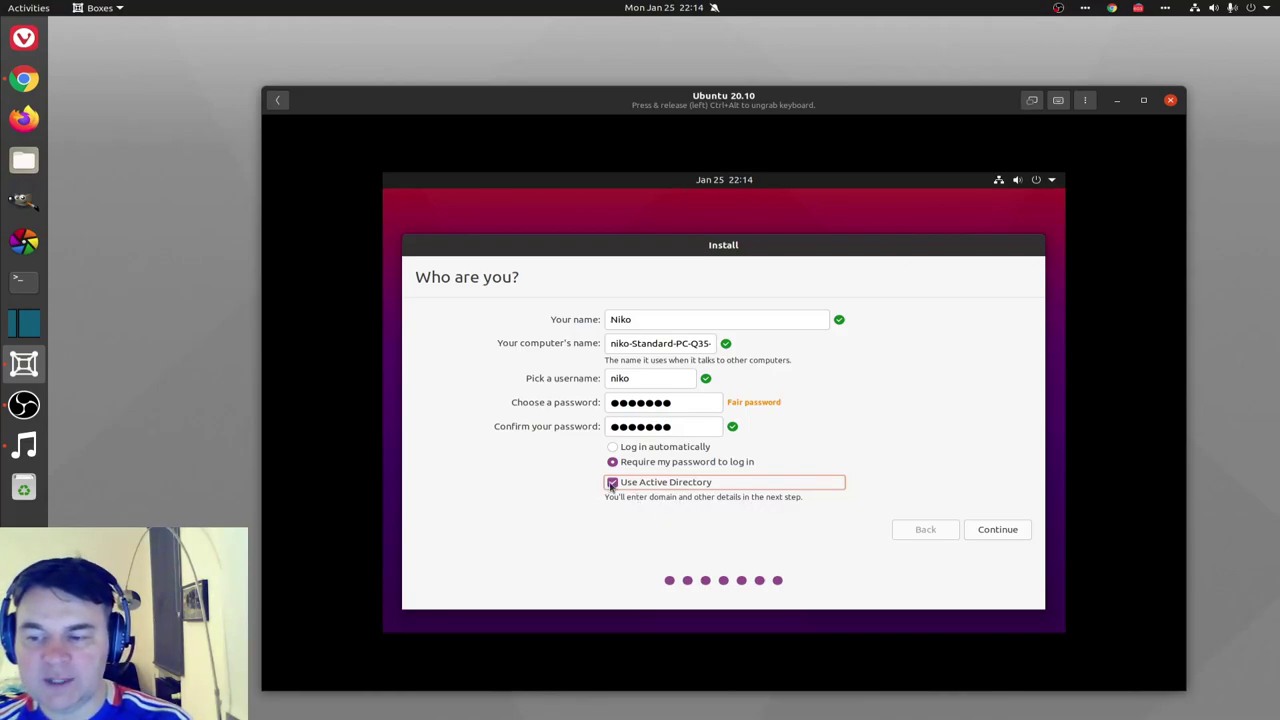
left_click(1010, 528)
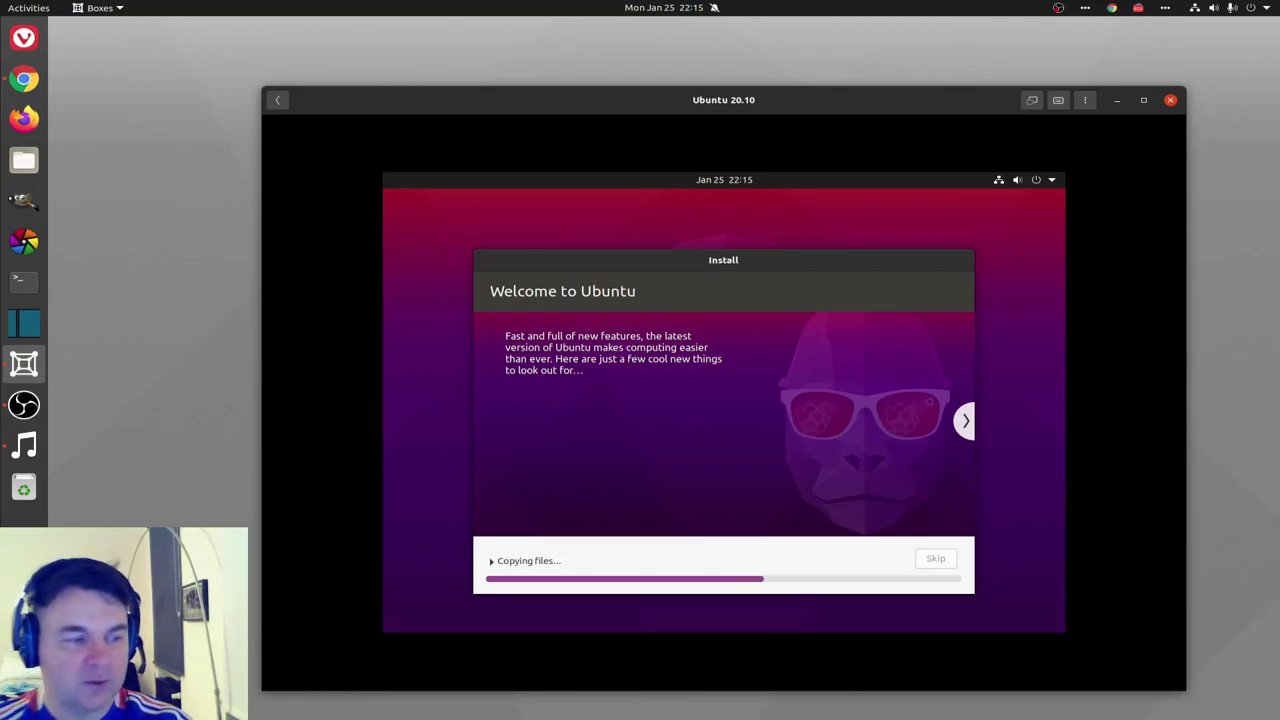
Let the installer copy files while the slideshow plays
key("ctrl+2")
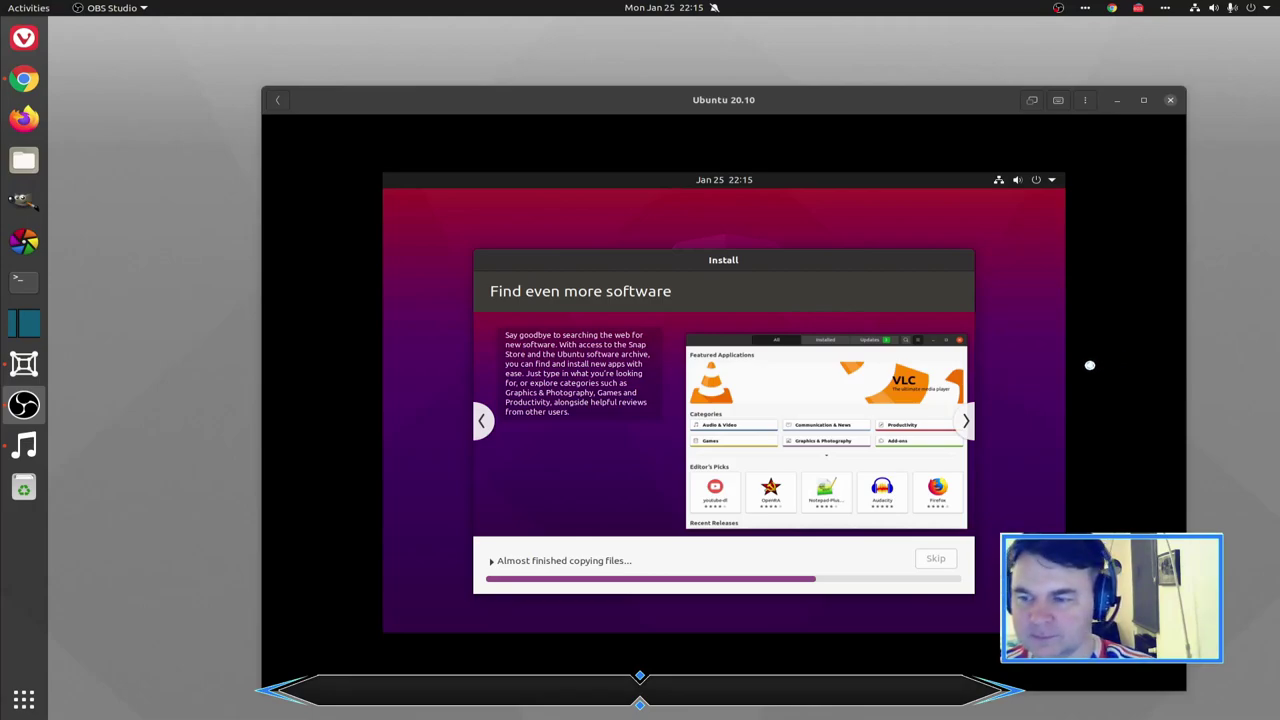
Page the installer slideshow through the music, photos, web and office slides
left_click(964, 421)
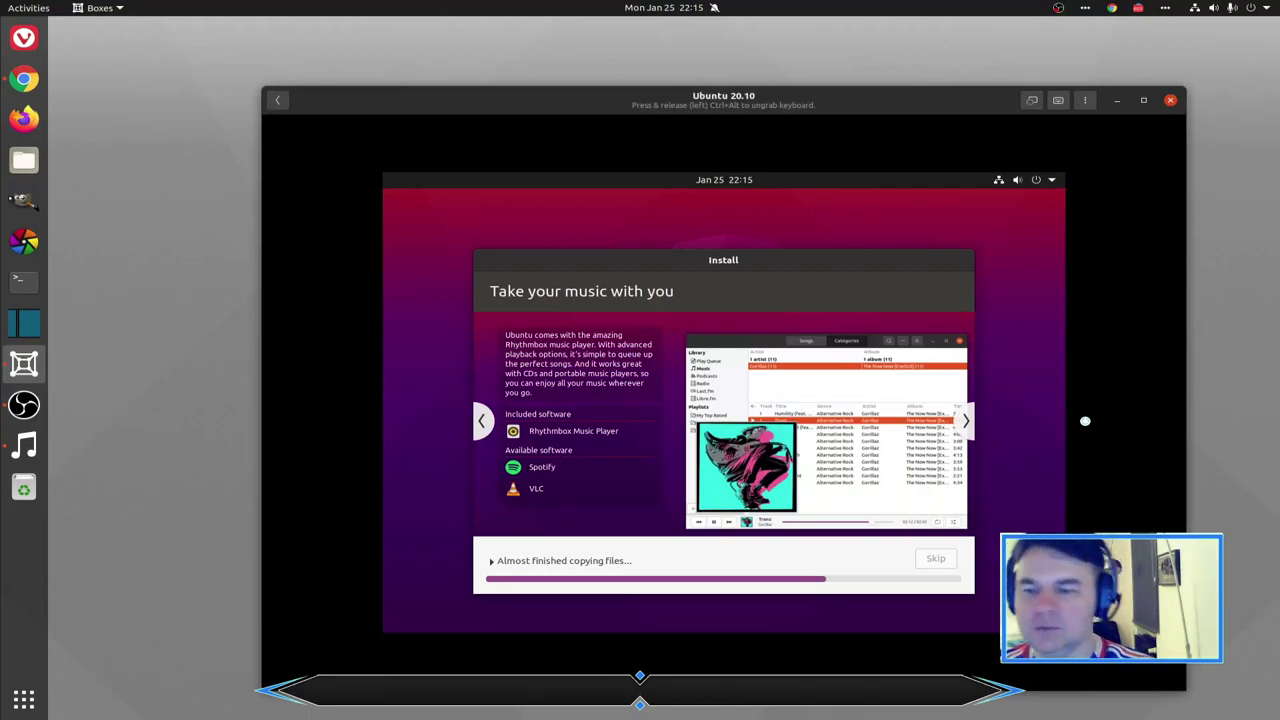
left_click(964, 421)
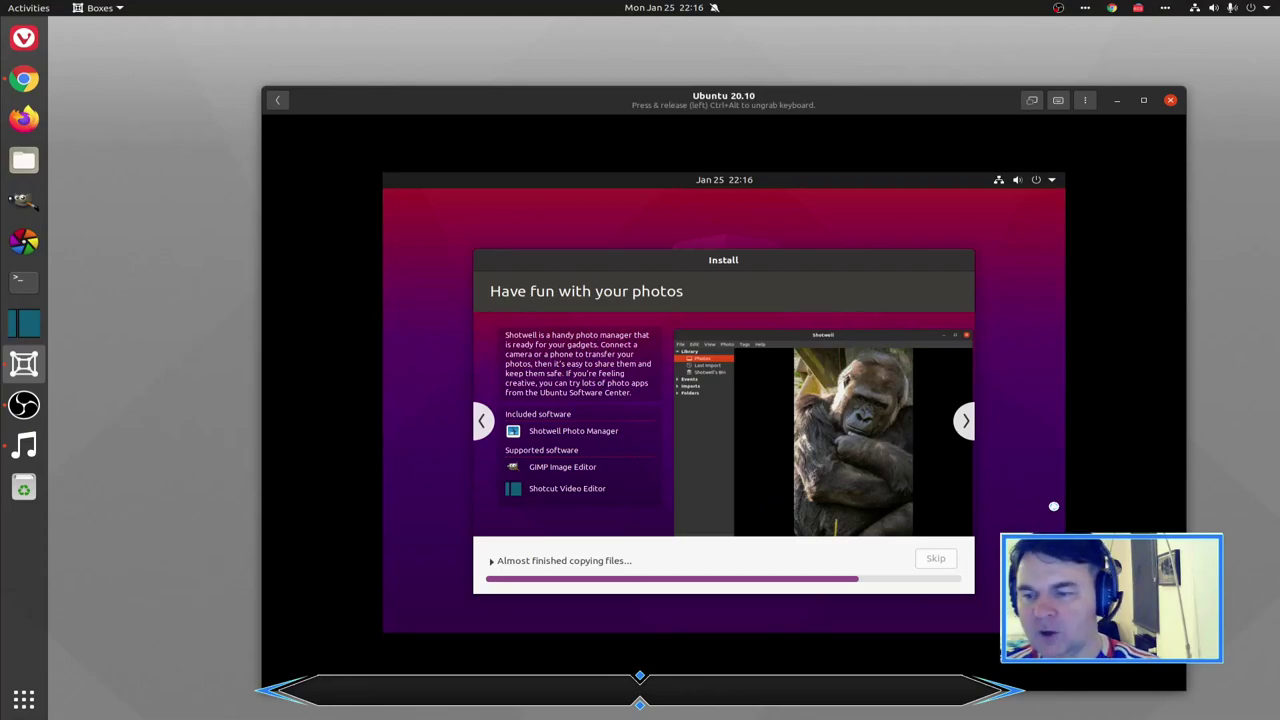
left_click(962, 420)
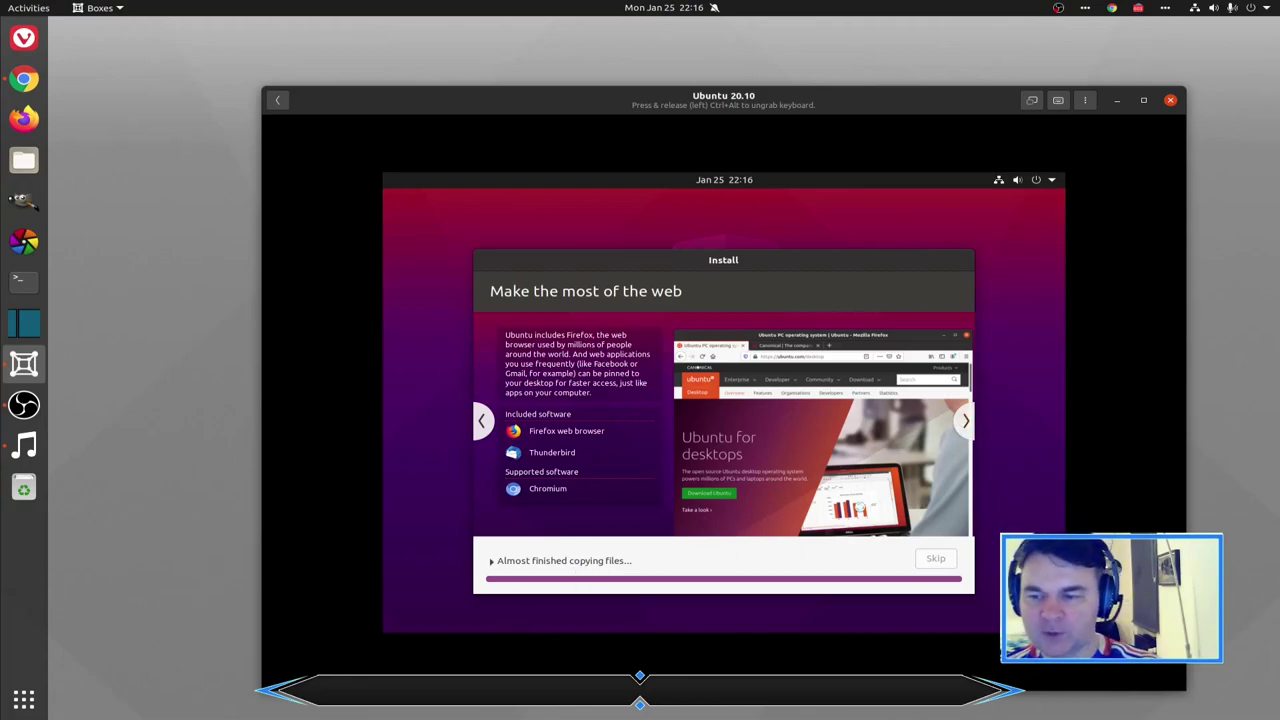
left_click(967, 421)
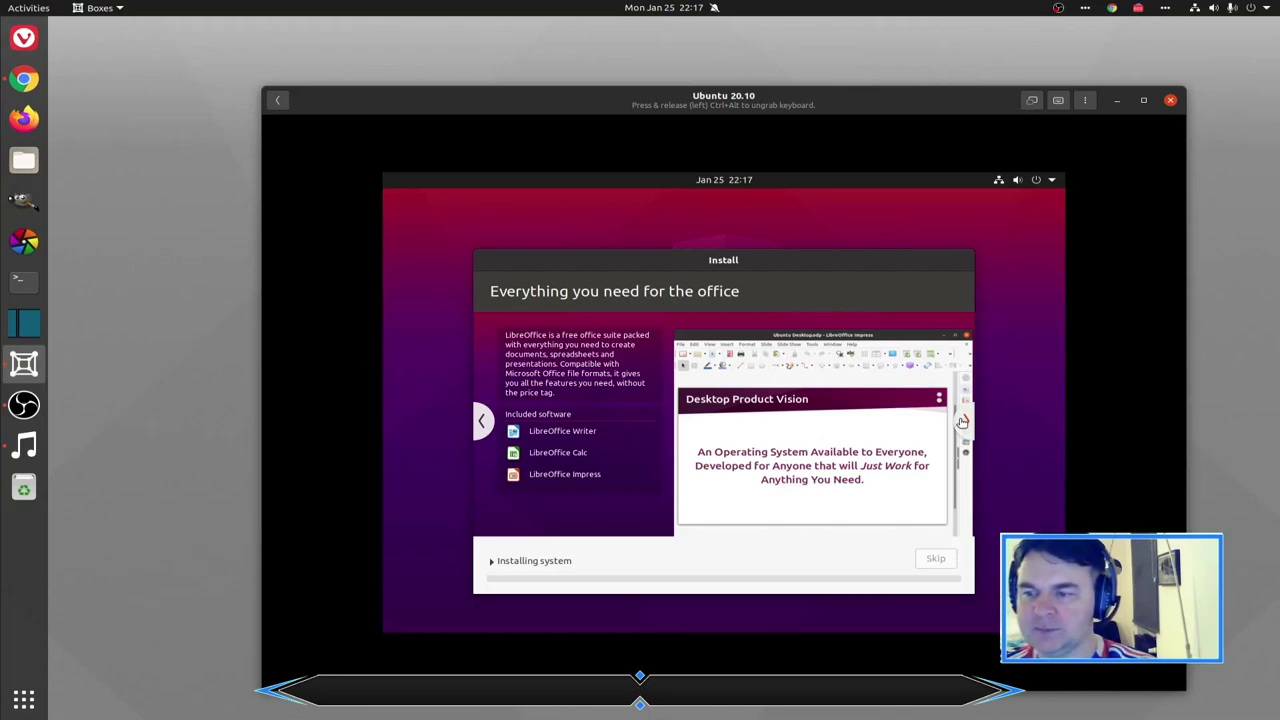
Advance the slideshow to the Access for everyone and Help and support slides
left_click(961, 421)
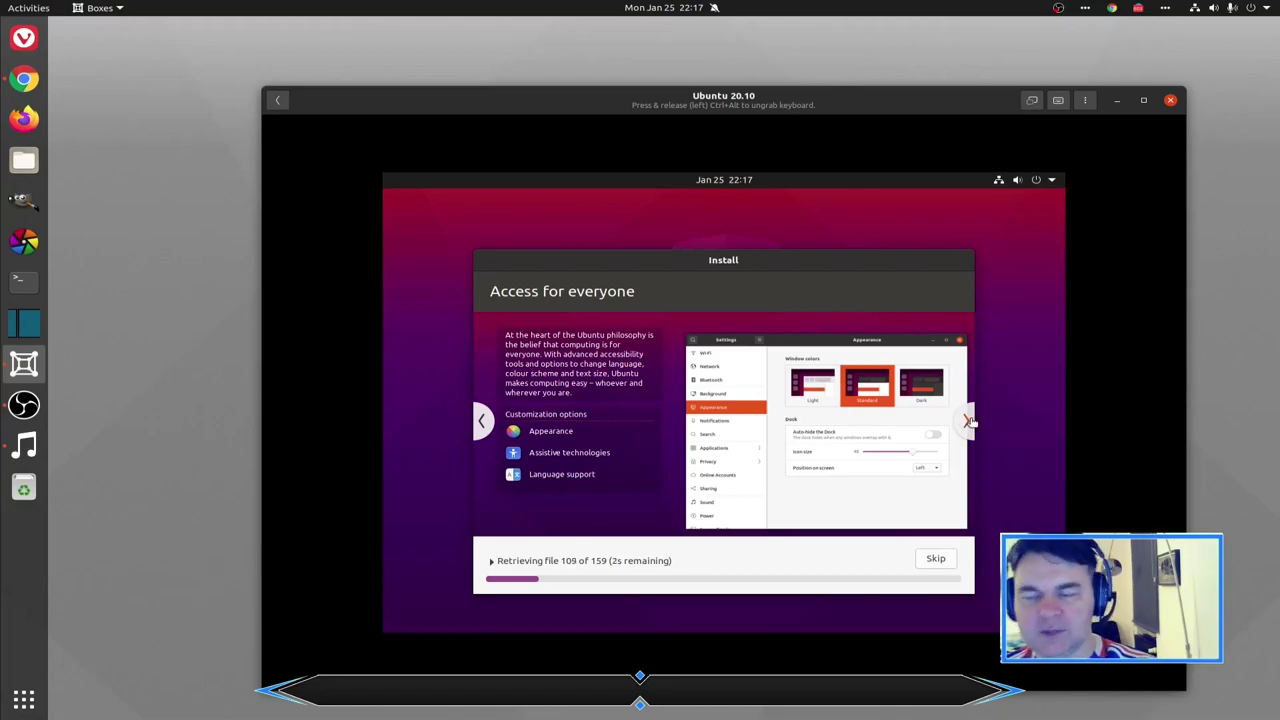
left_click(969, 421)
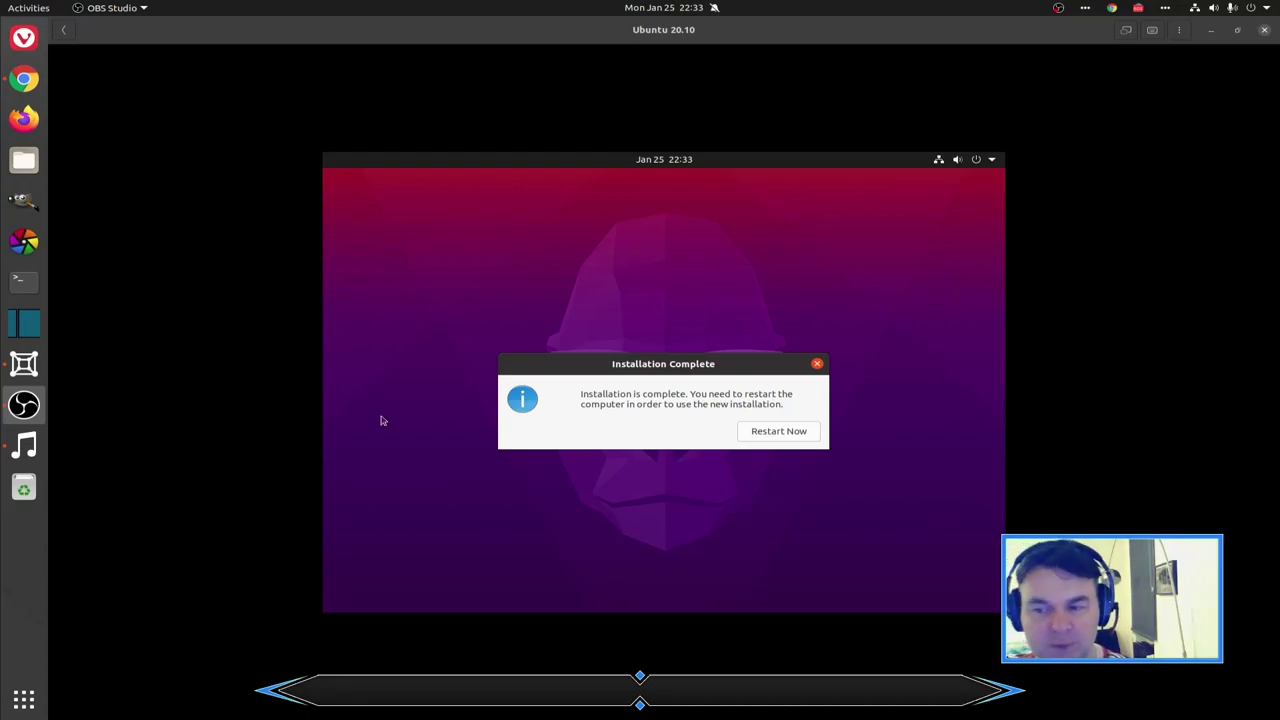
Restart the VM from the Installation Complete dialog
left_click(769, 434)
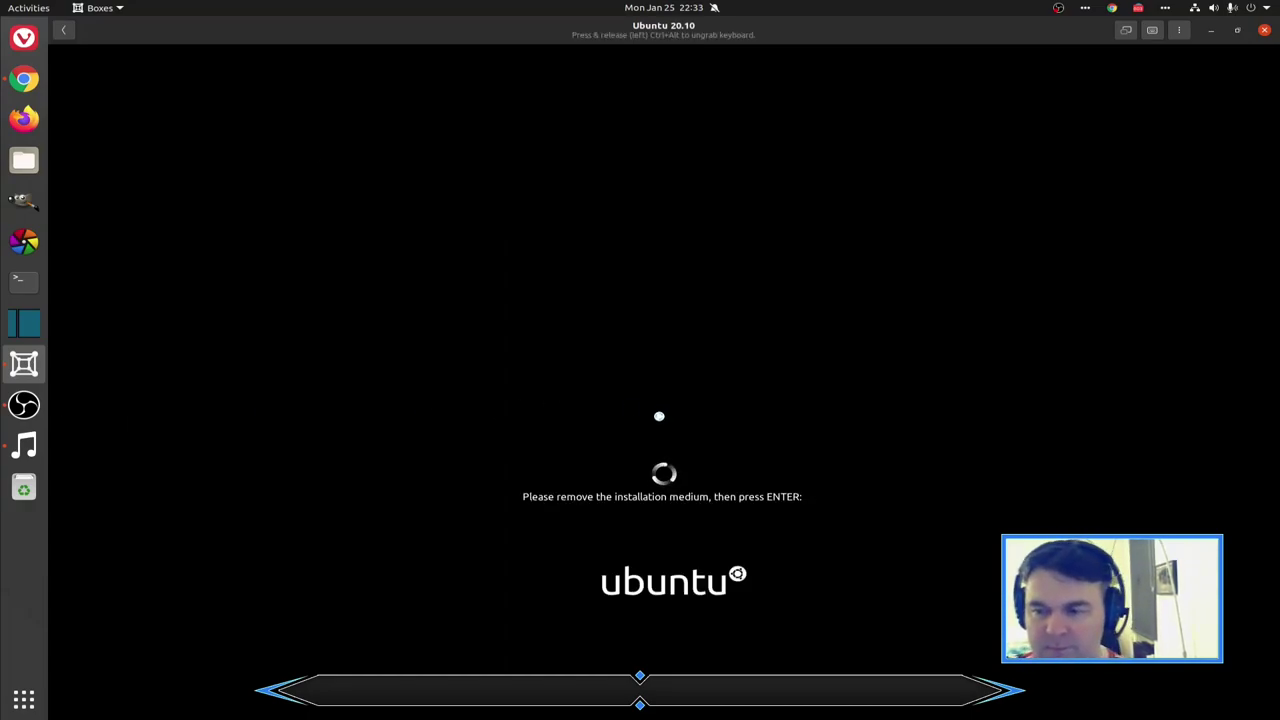
Continue booting past the remove-installation-medium prompt to reach the login screen
key("Return")
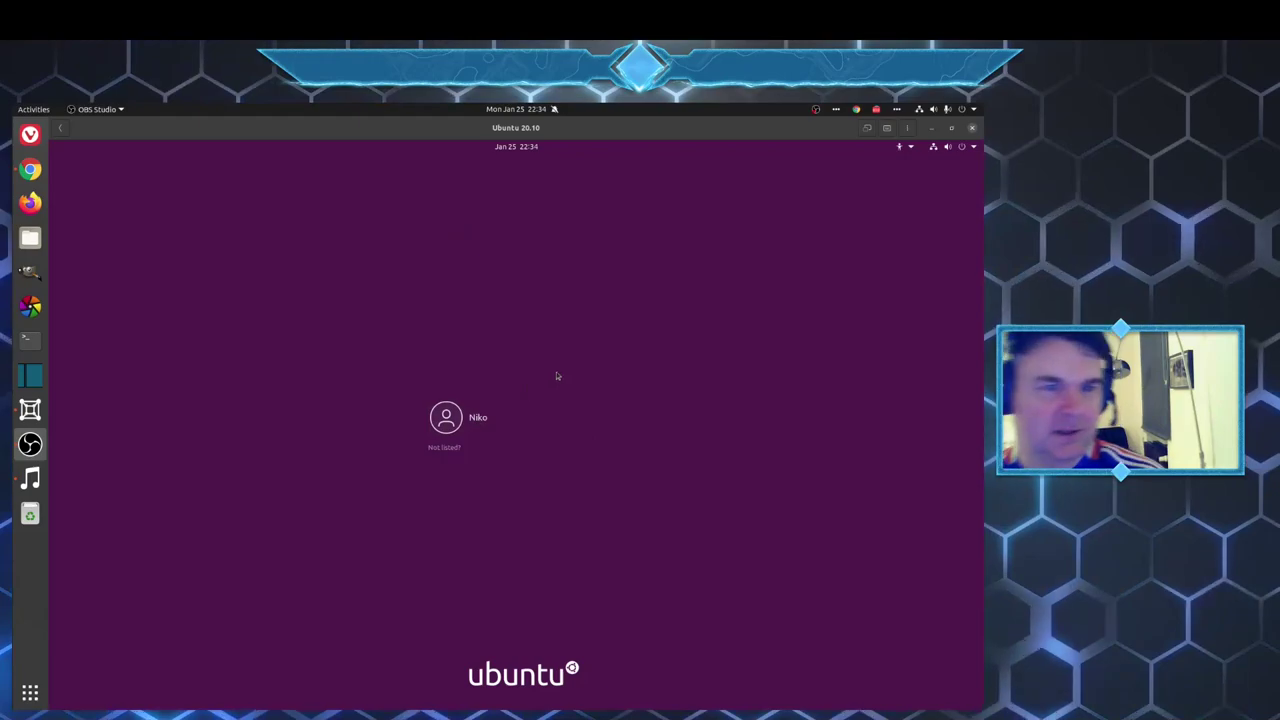
Log in as the newly created user with the account password
left_click(526, 418)
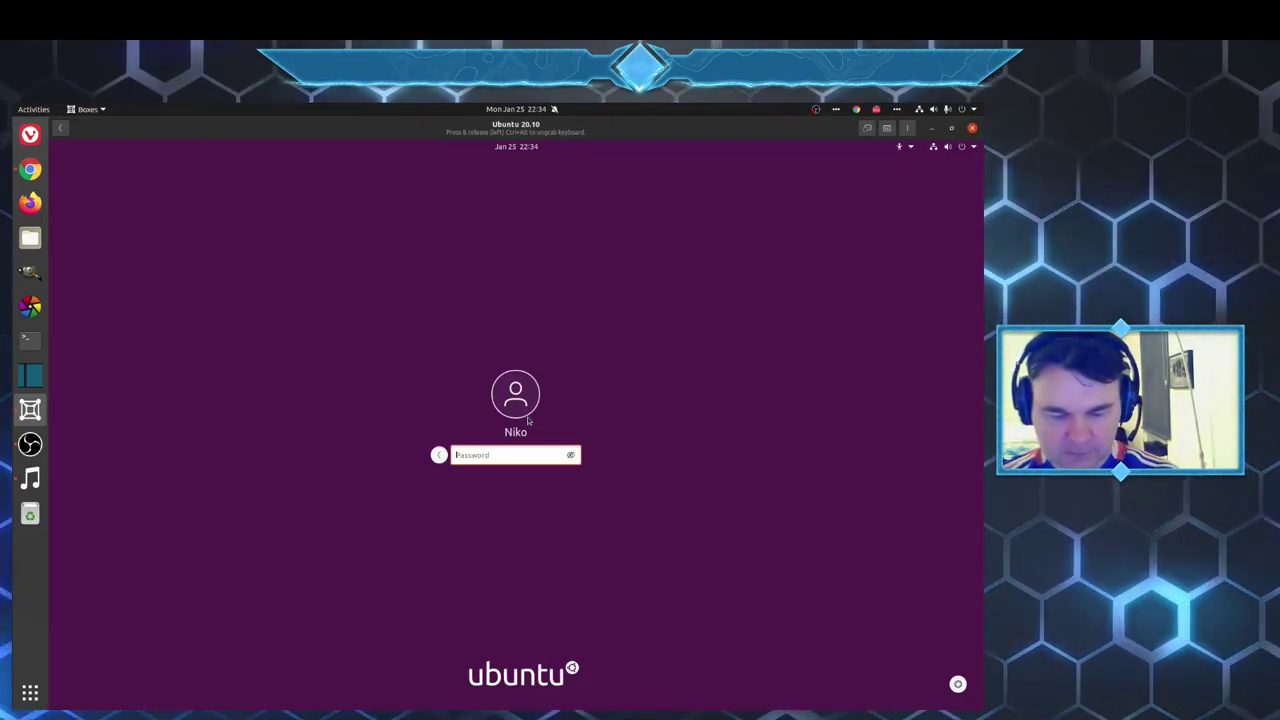
type("•••••••")
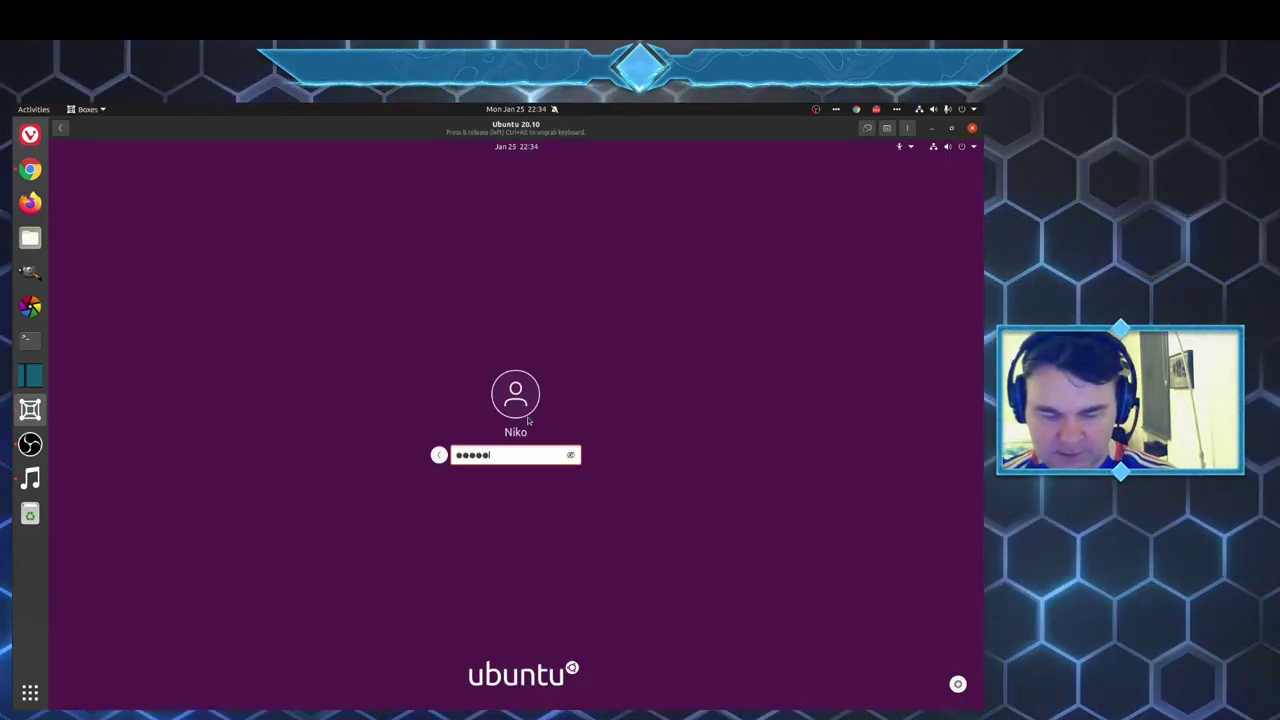
key("Return")
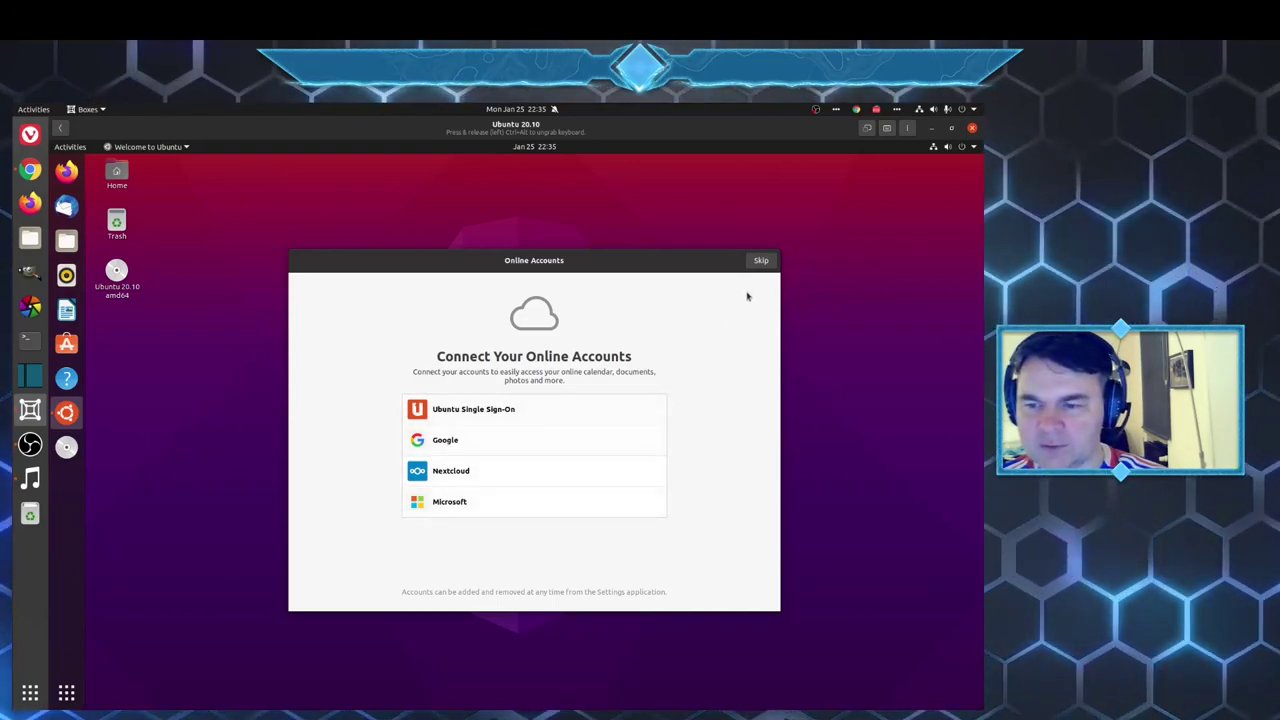
Skip Online Accounts, pass the usage-reporting page, and turn on Location Services in the welcome wizard
left_click(763, 261)
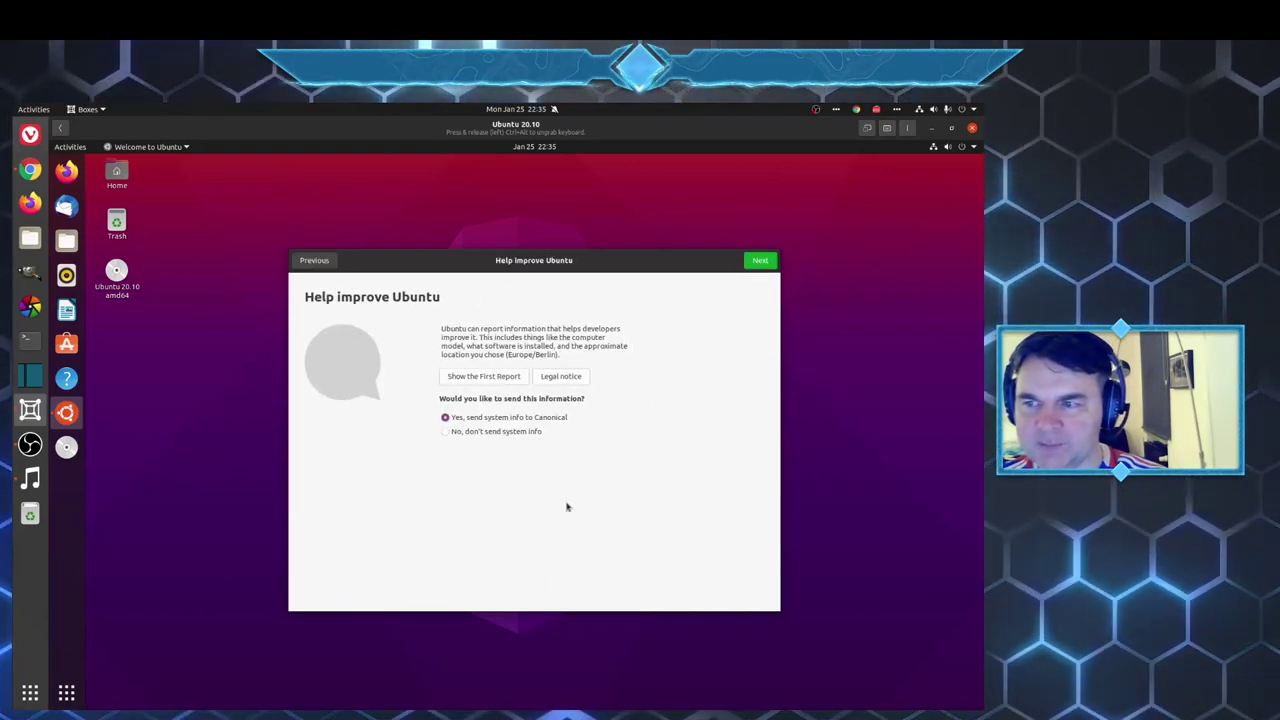
left_click(760, 261)
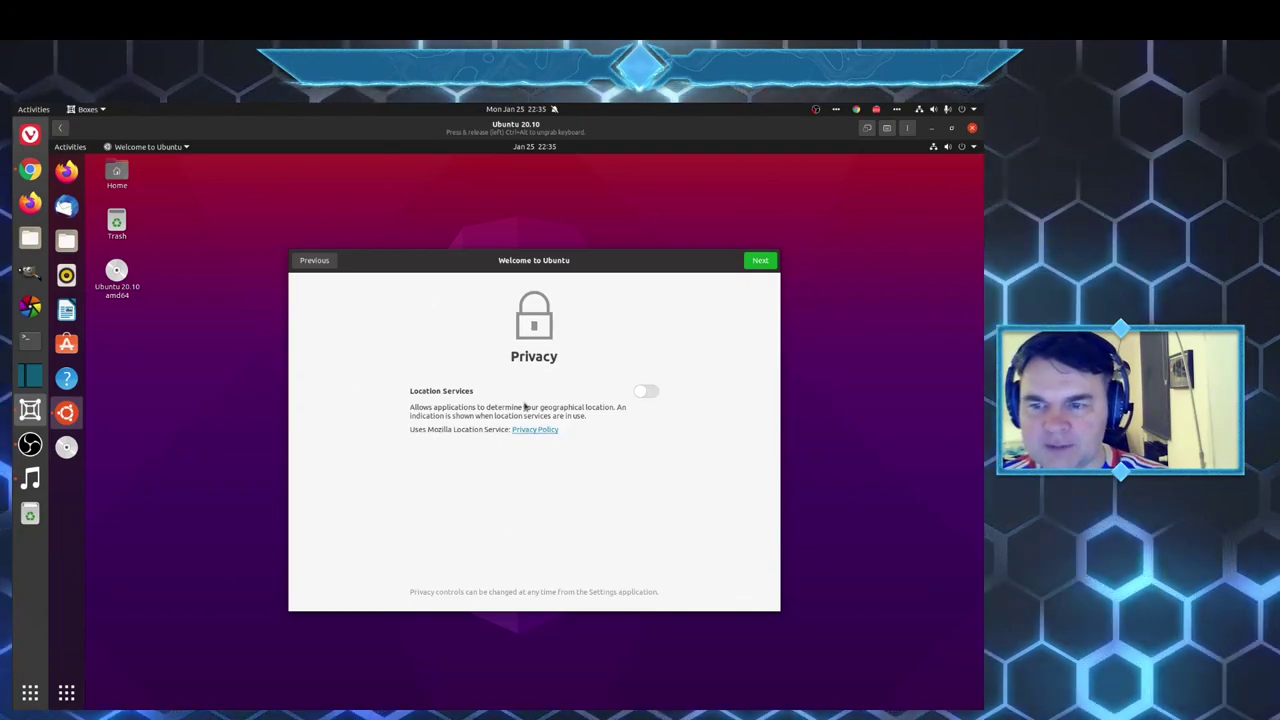
left_click(645, 393)
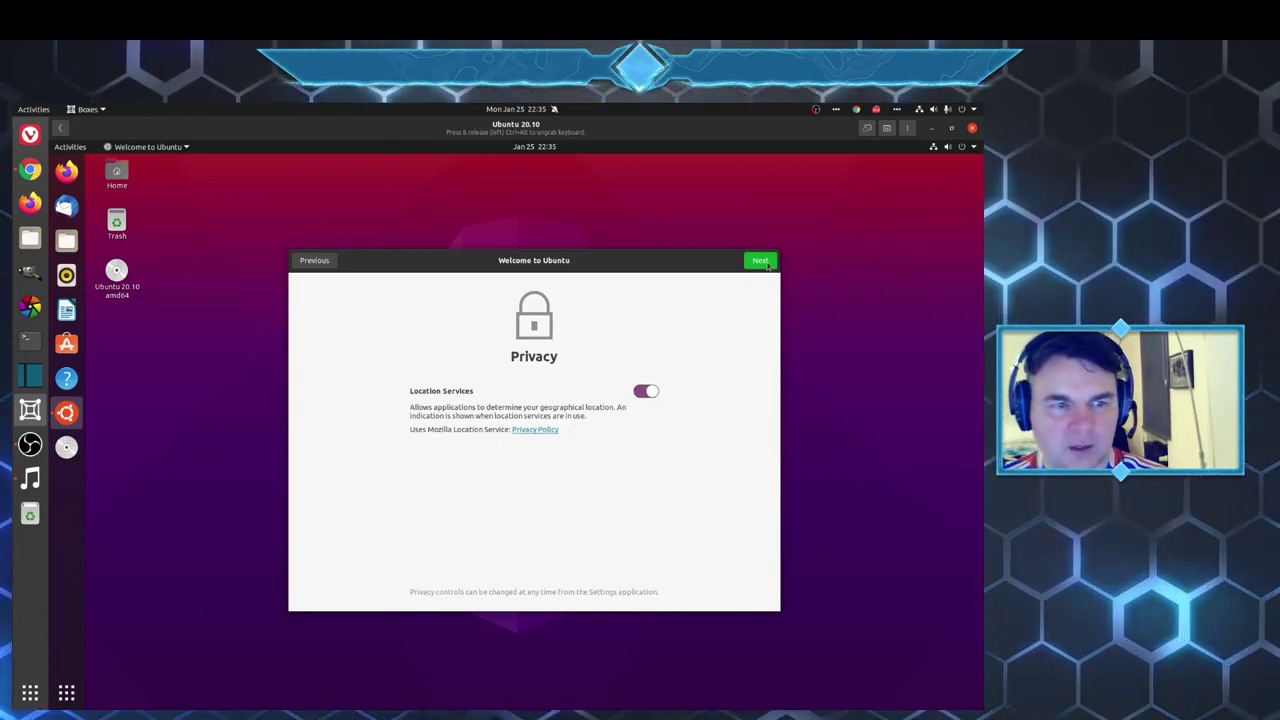
left_click(762, 263)
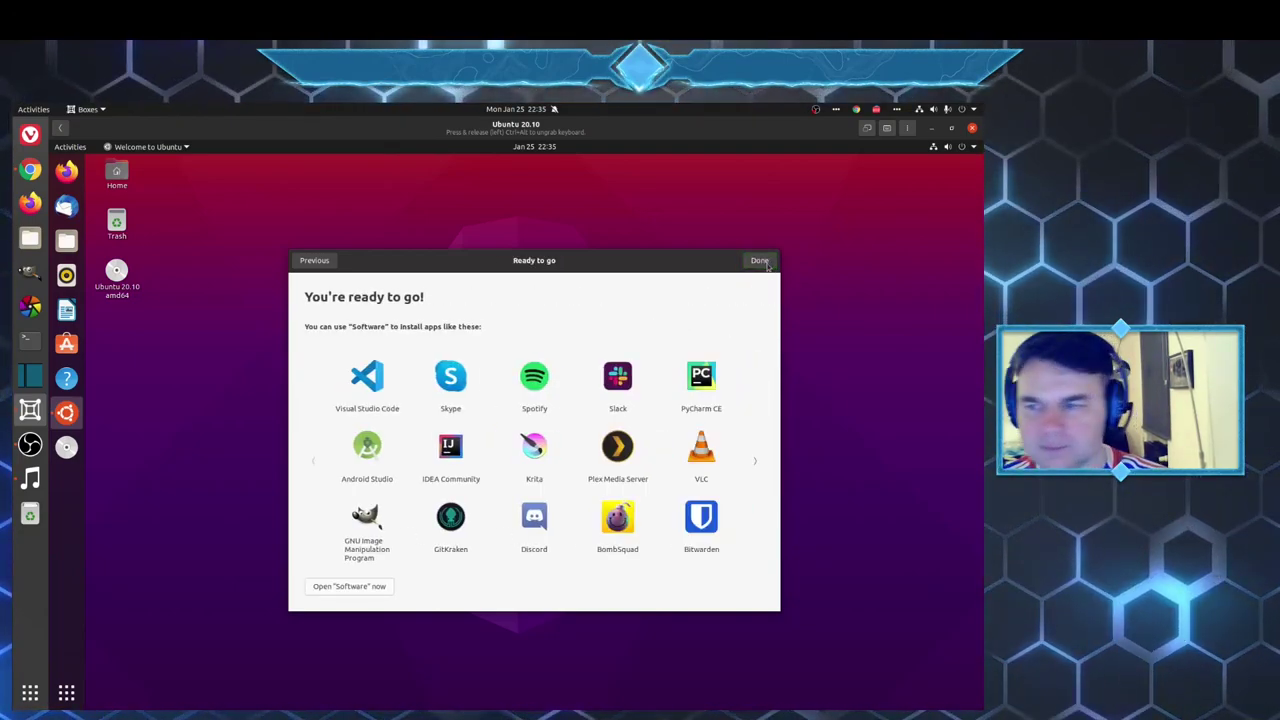
Choose 'Open Software now' and finish the welcome wizard with Done
left_click(341, 588)
left_click(759, 260)
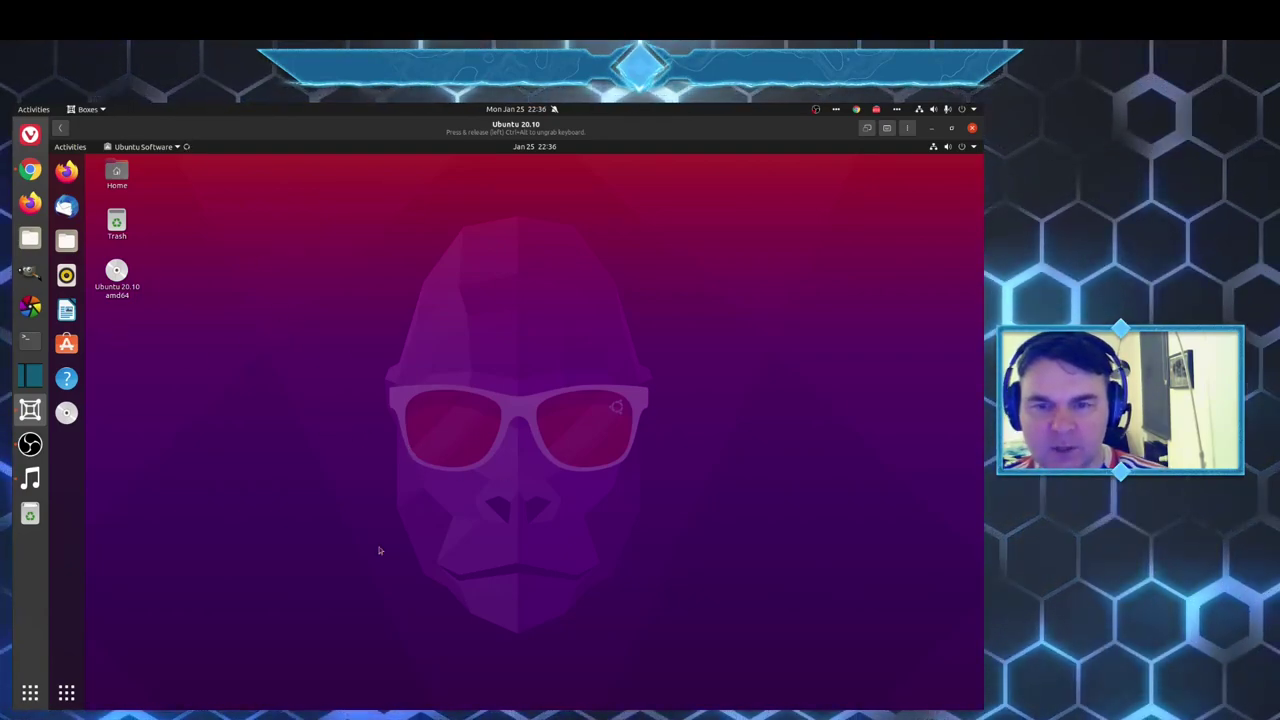
Launch Ubuntu Software from the second page of the application grid
left_click(67, 699)
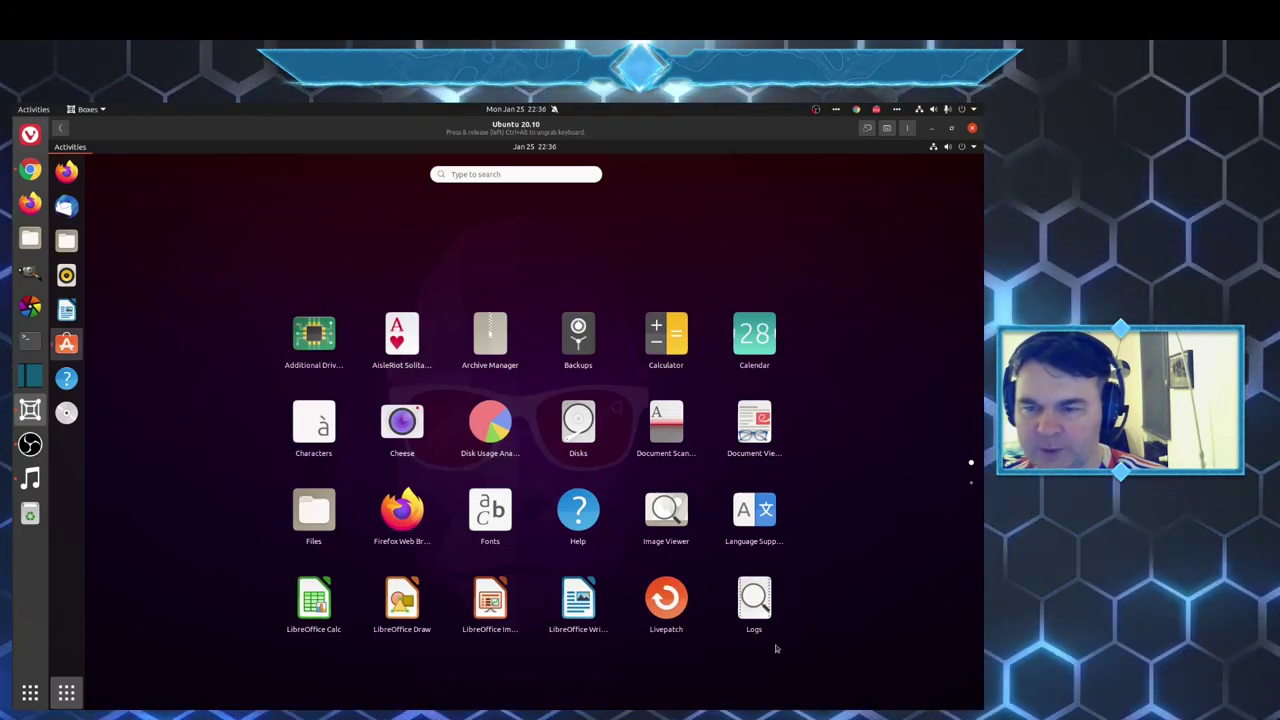
left_click(972, 484)
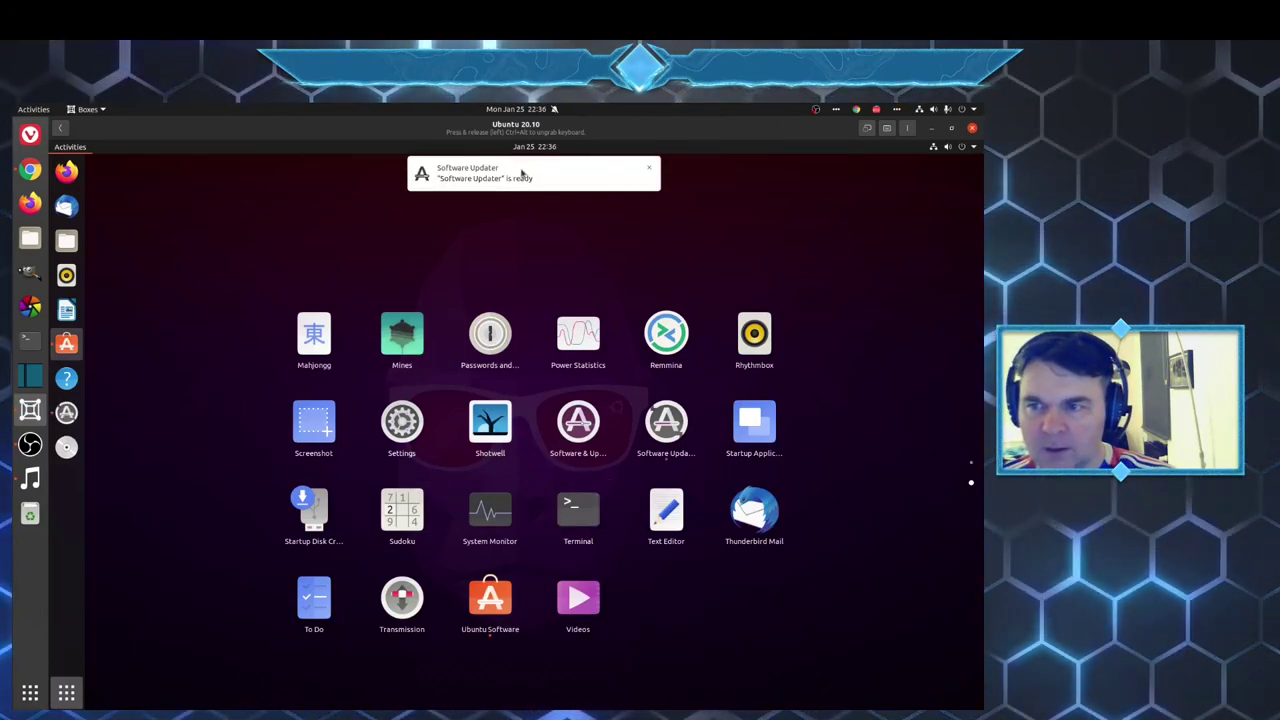
left_click(490, 598)
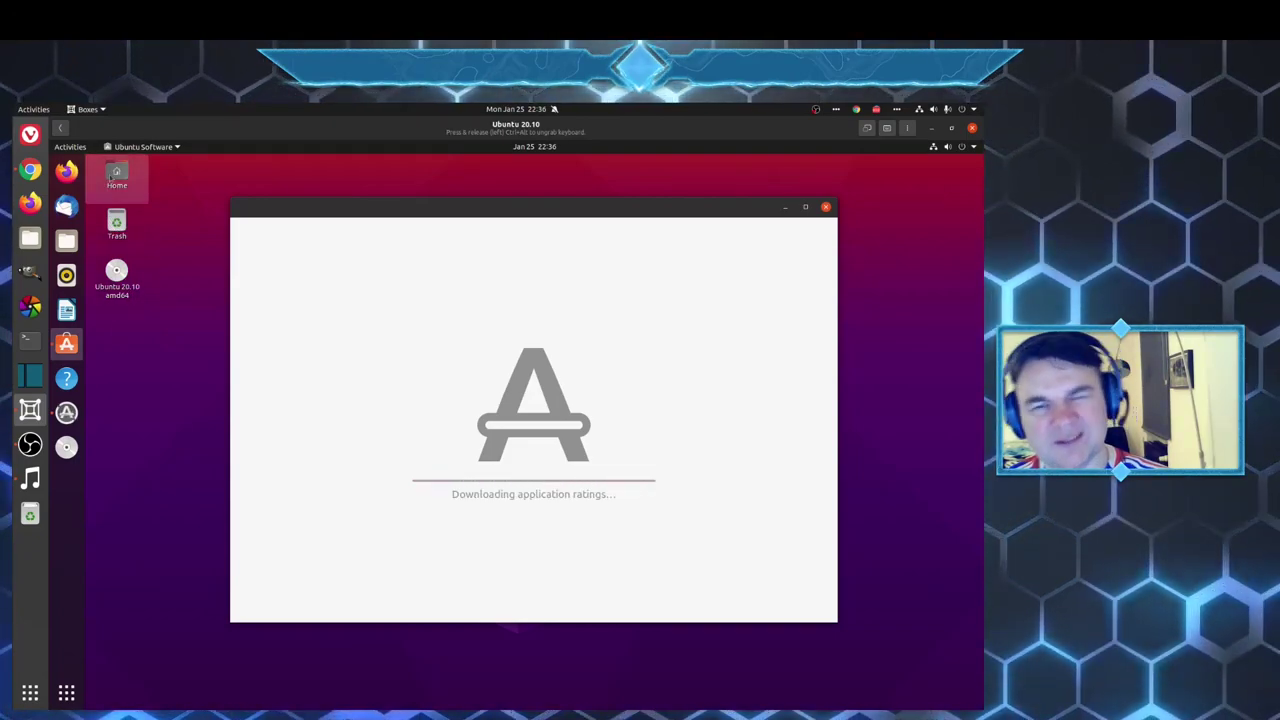
Open Home, browse Desktop, Documents, Downloads, Music, Pictures and Videos, return Home, and close Files
left_click(118, 178)
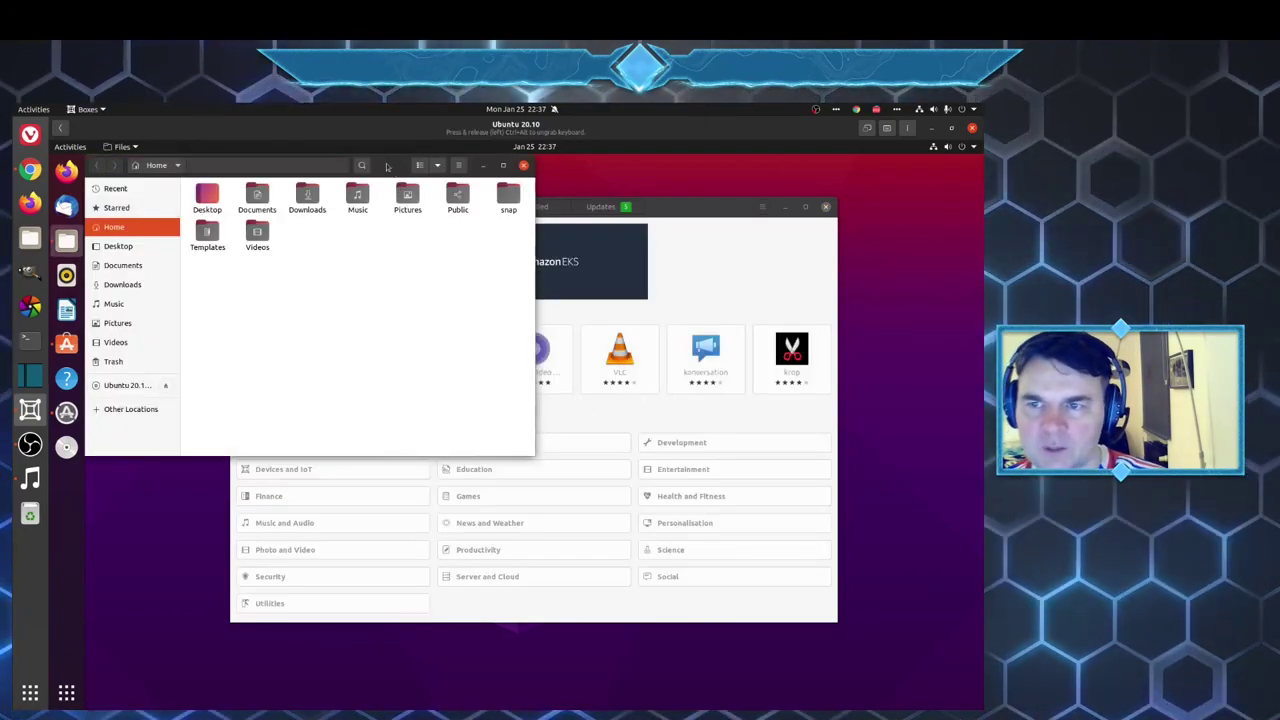
left_click_drag(398, 178, 398, 373)
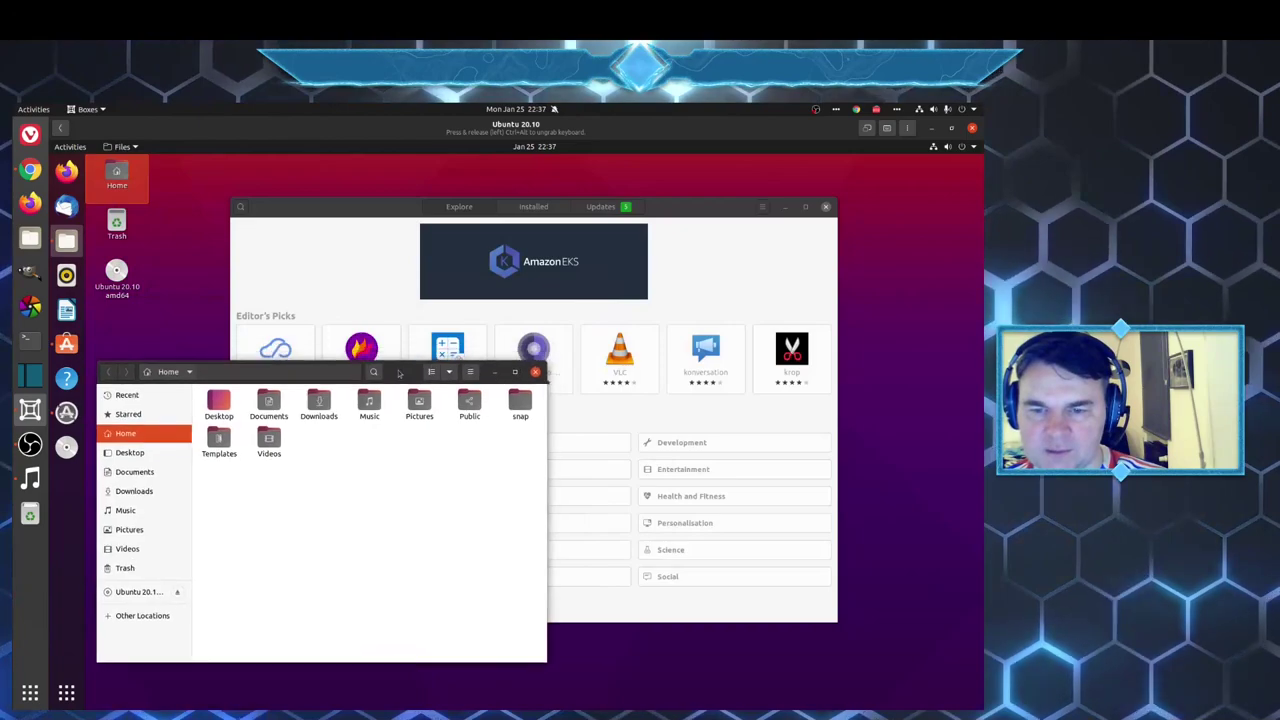
left_click(150, 453)
left_click(136, 472)
left_click(134, 491)
left_click(128, 510)
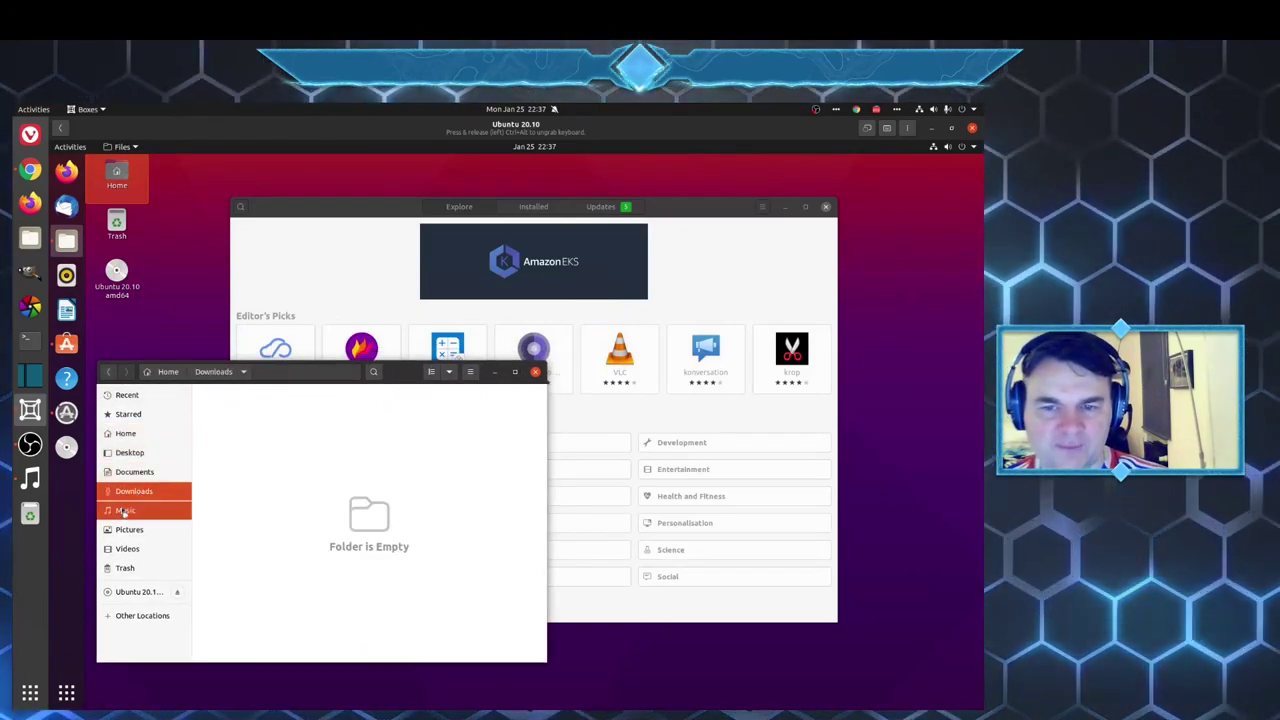
left_click(132, 530)
left_click(130, 549)
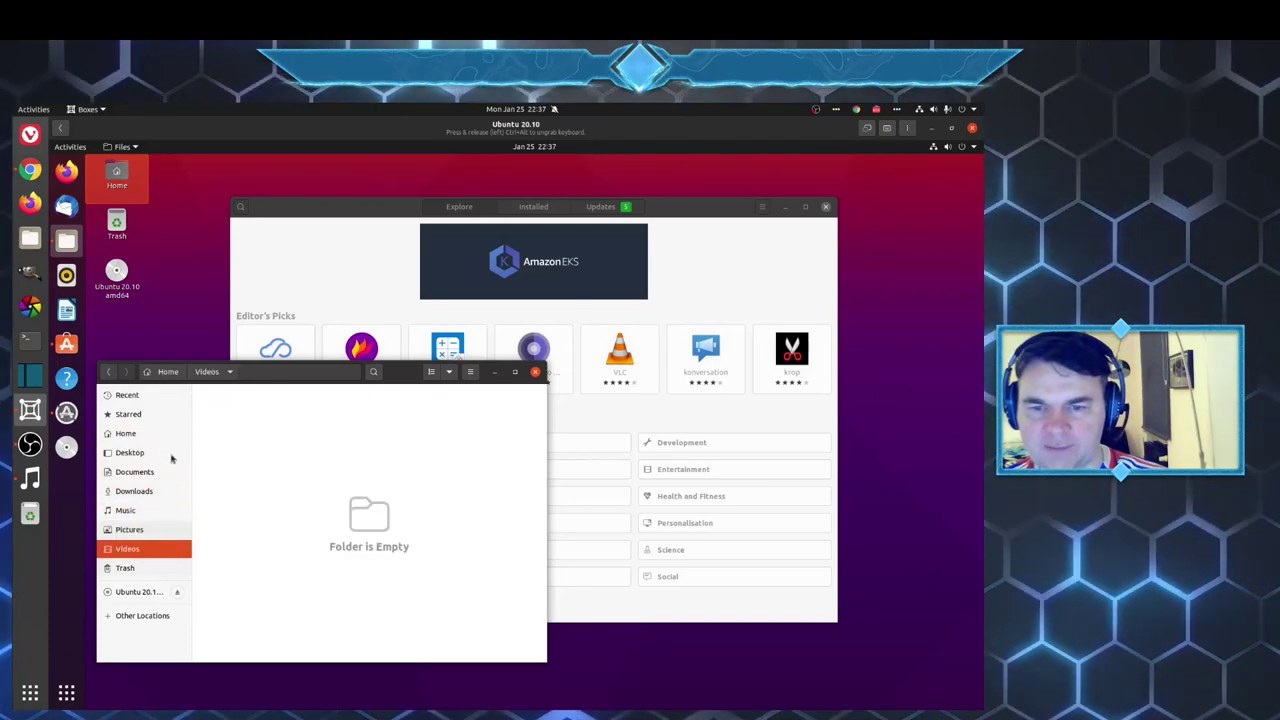
key("alt+Up")
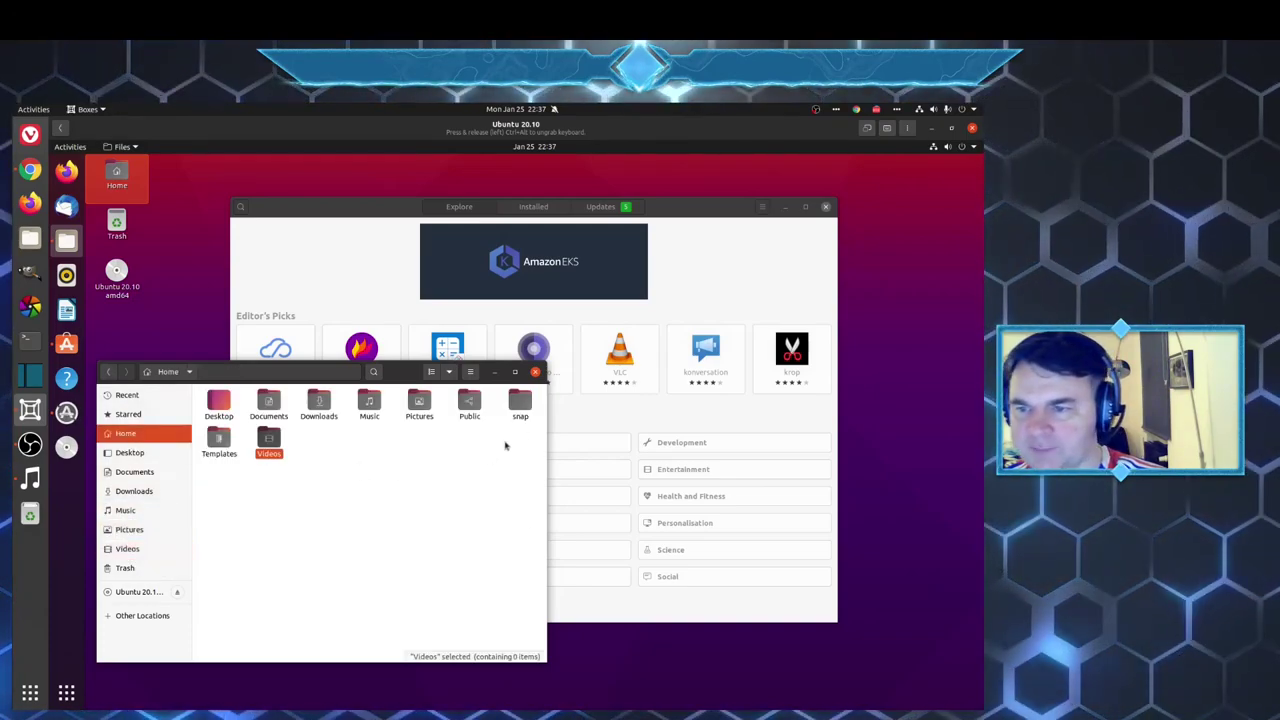
left_click(535, 372)
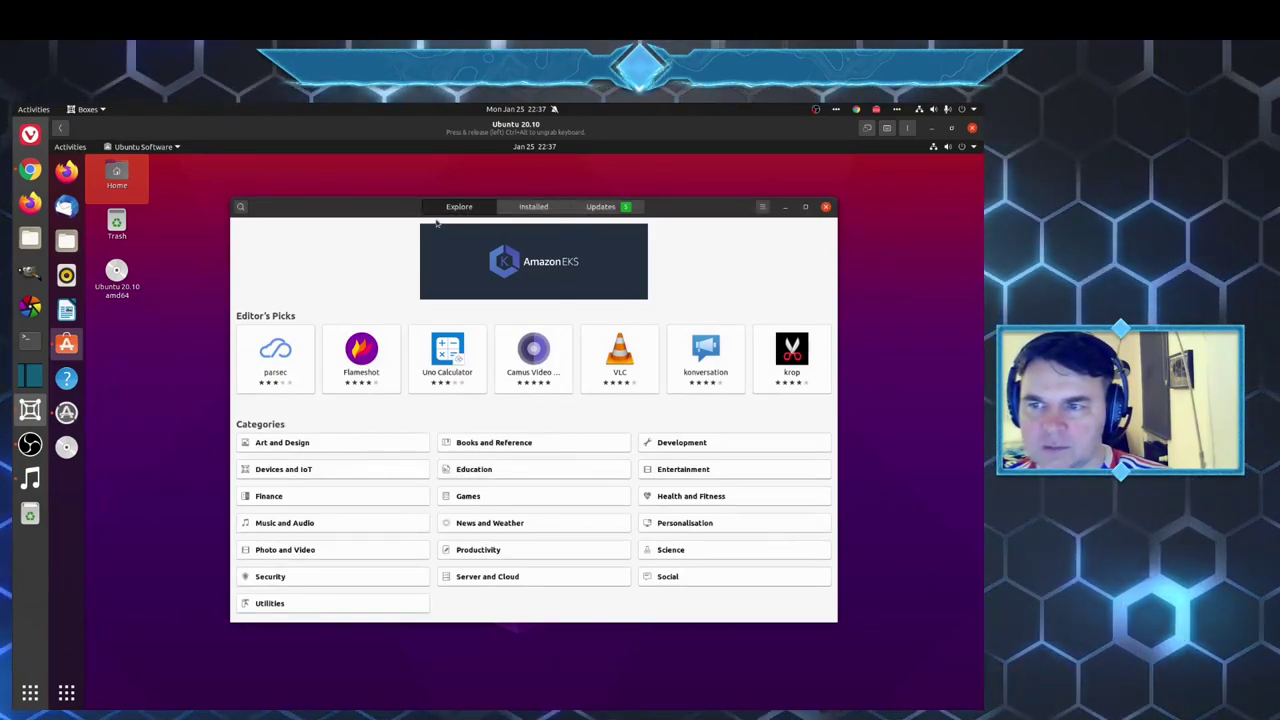
View the Installed and Updates tabs, close Ubuntu Software, postpone the 30.4 MB updates, and open the system menu
left_click(527, 208)
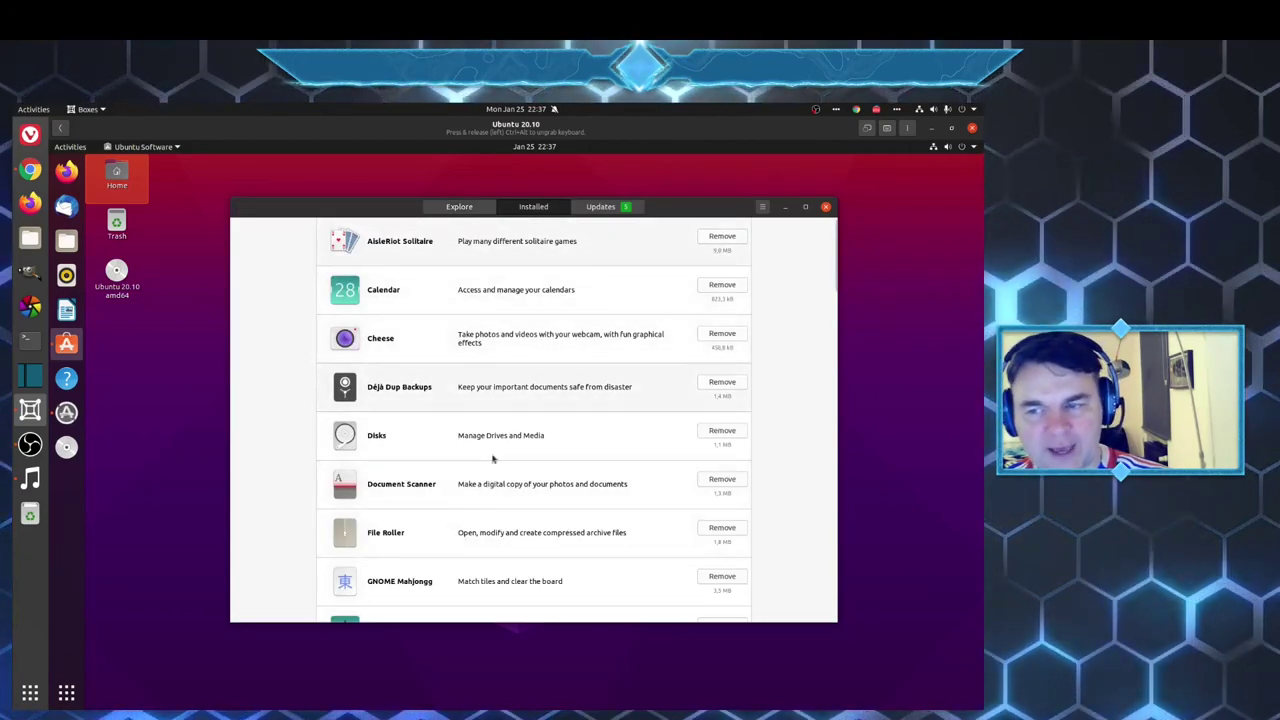
left_click(601, 208)
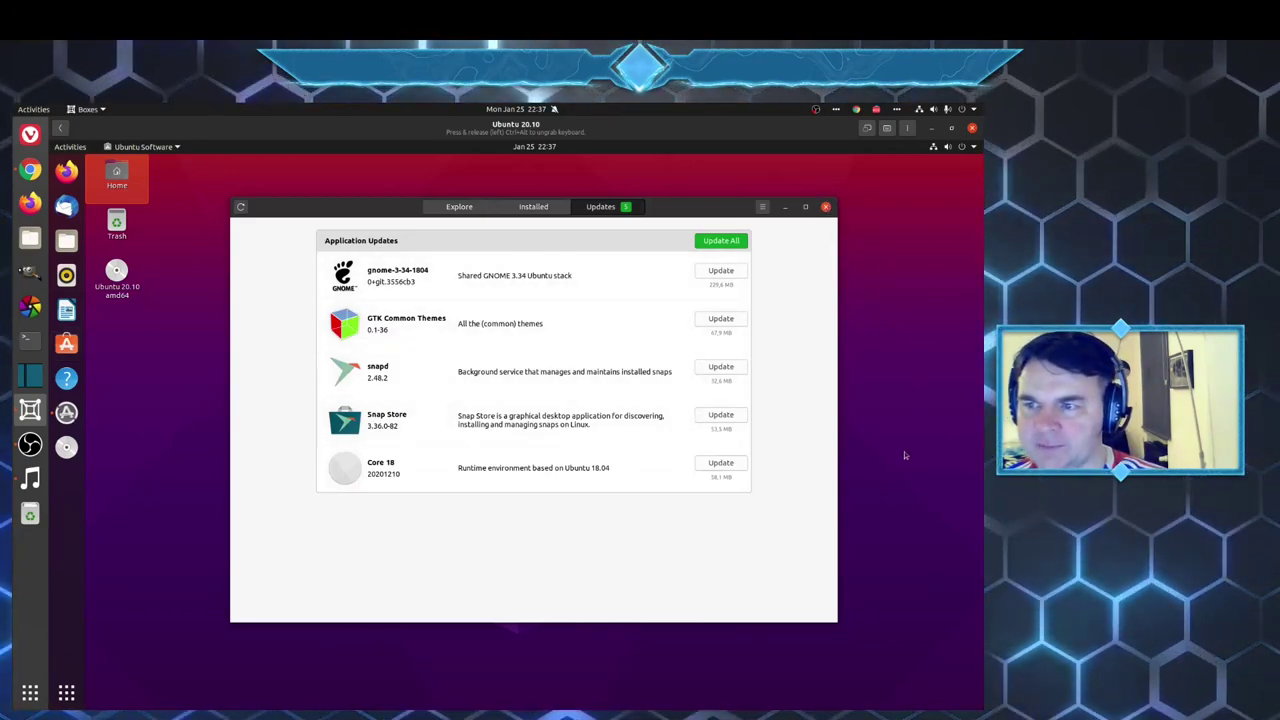
left_click(826, 207)
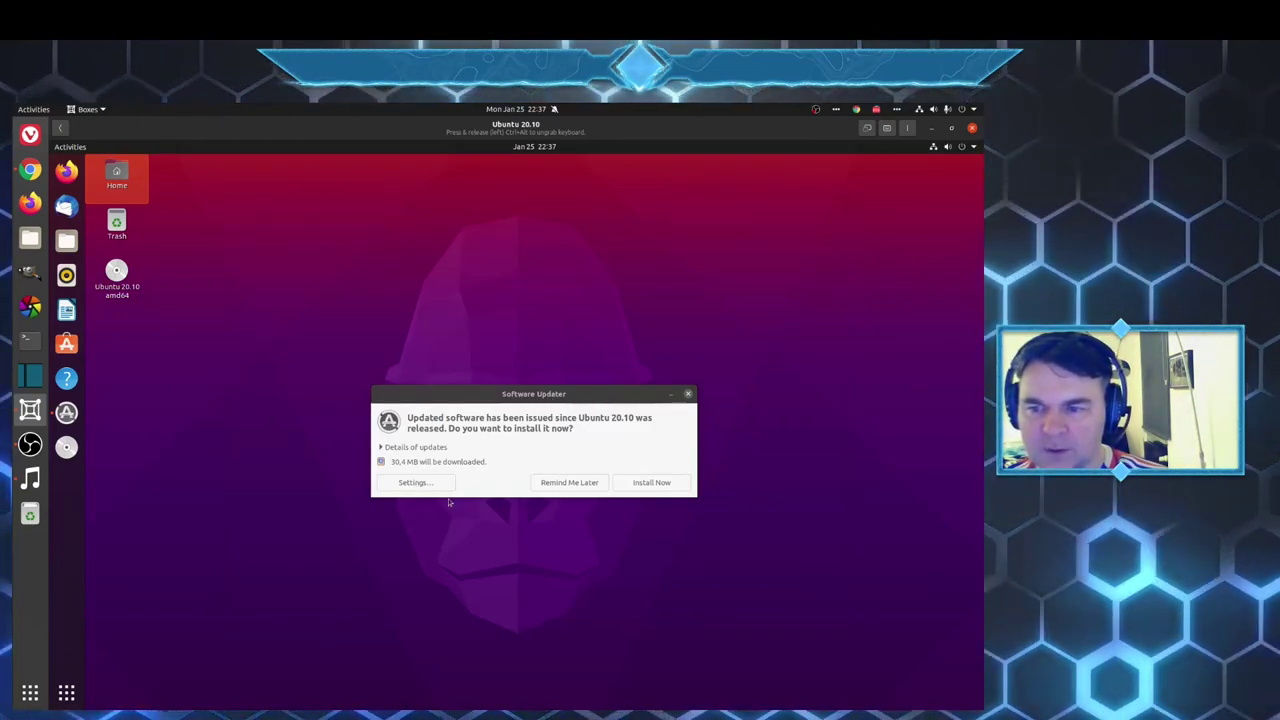
left_click(566, 485)
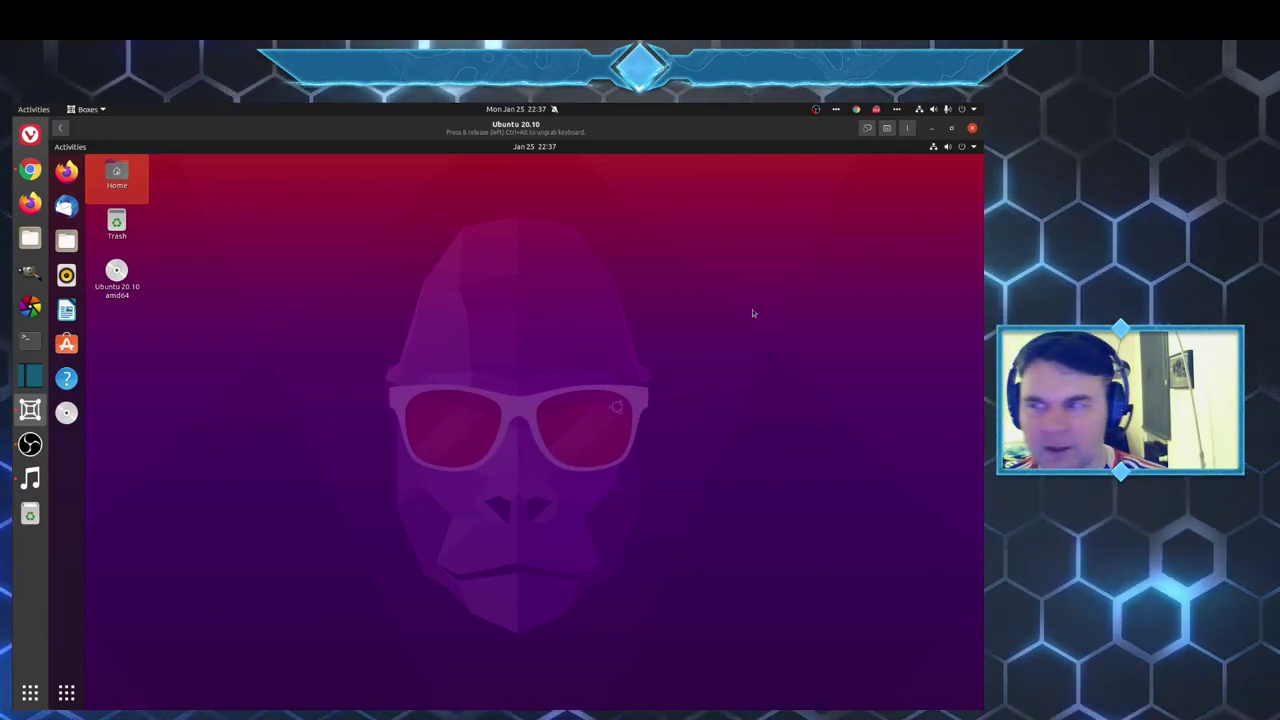
left_click(966, 148)
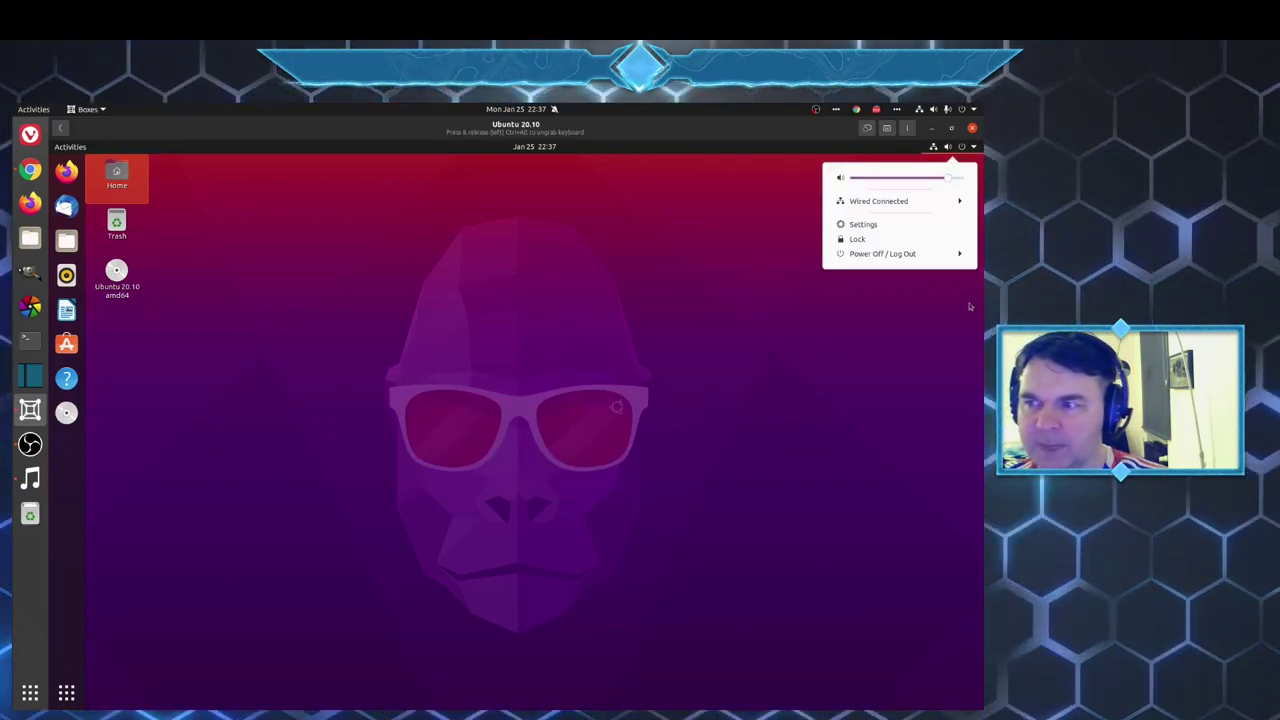
Open Settings' About page with the Ubuntu 20.10 details, then launch Software & Updates from it
left_click(863, 224)
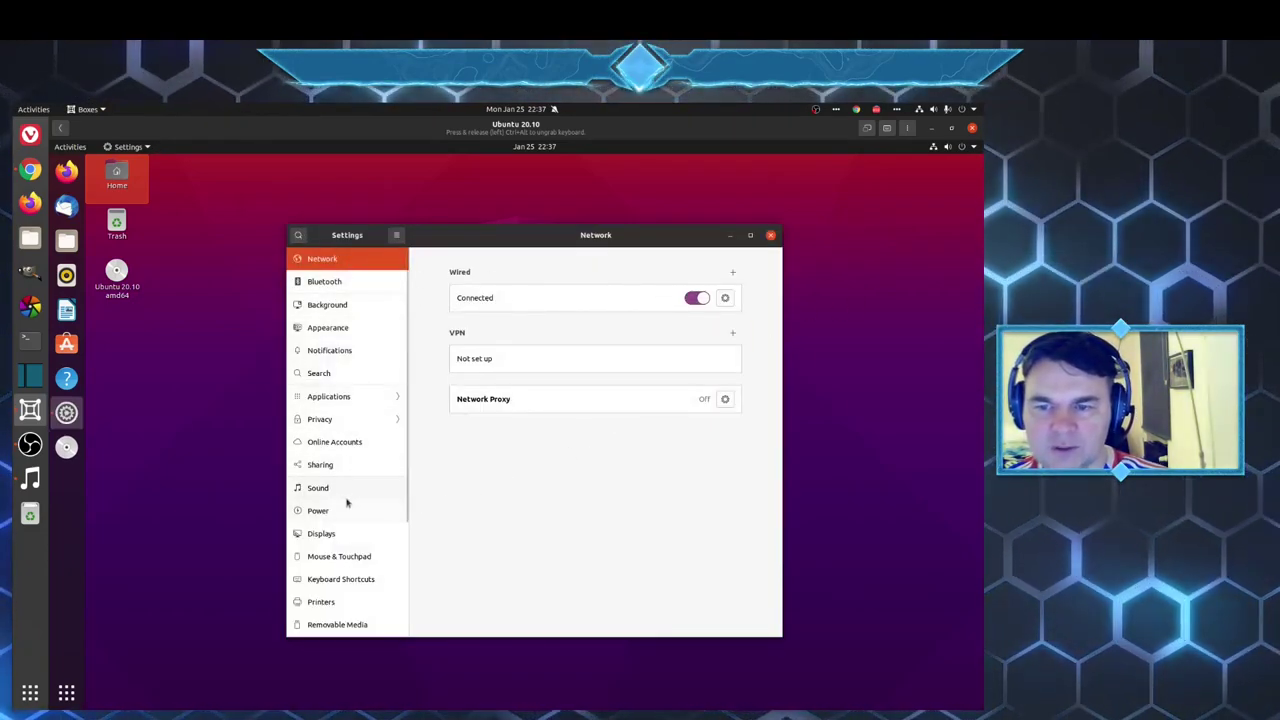
scroll(350, 536, "down", 3)
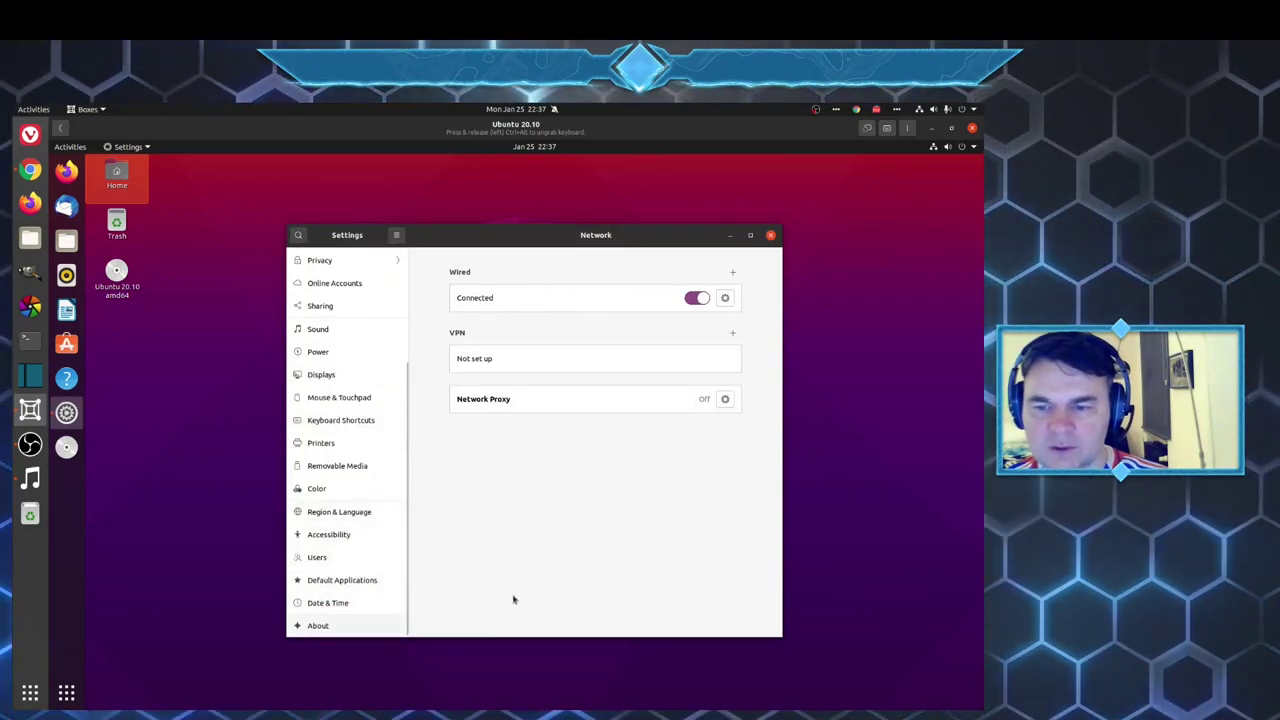
left_click(318, 625)
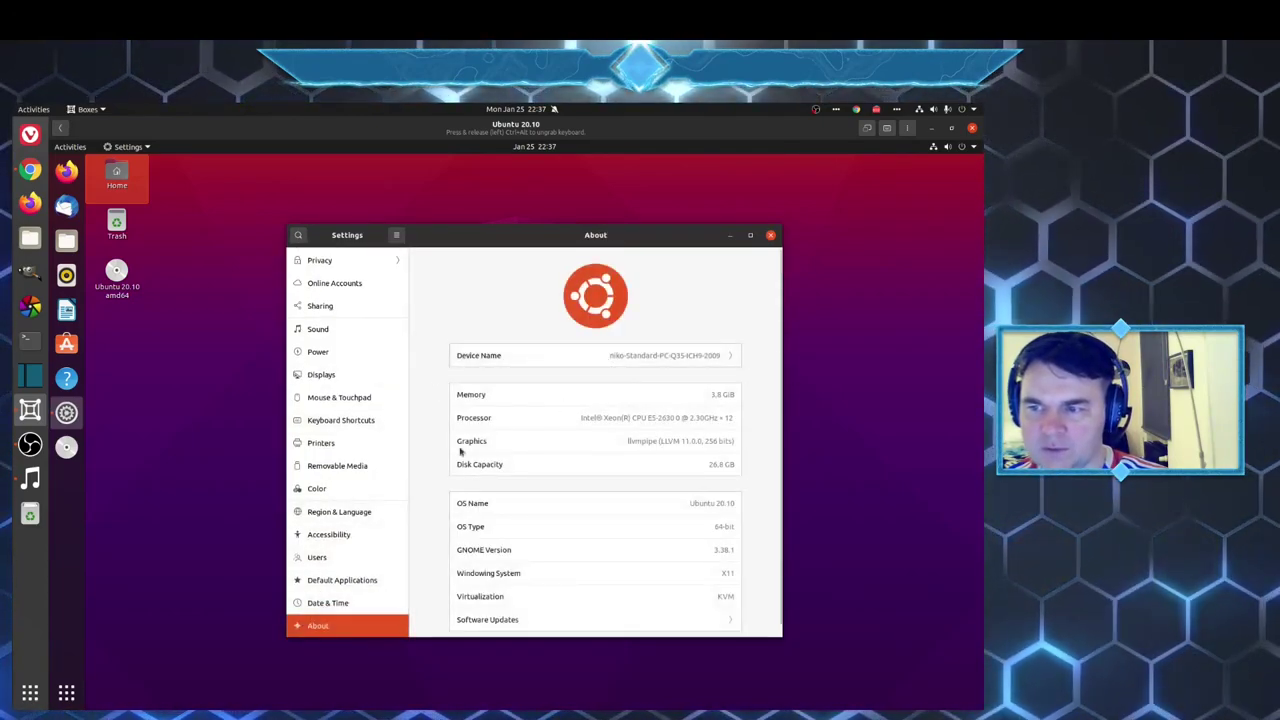
scroll(672, 496, "down", 1)
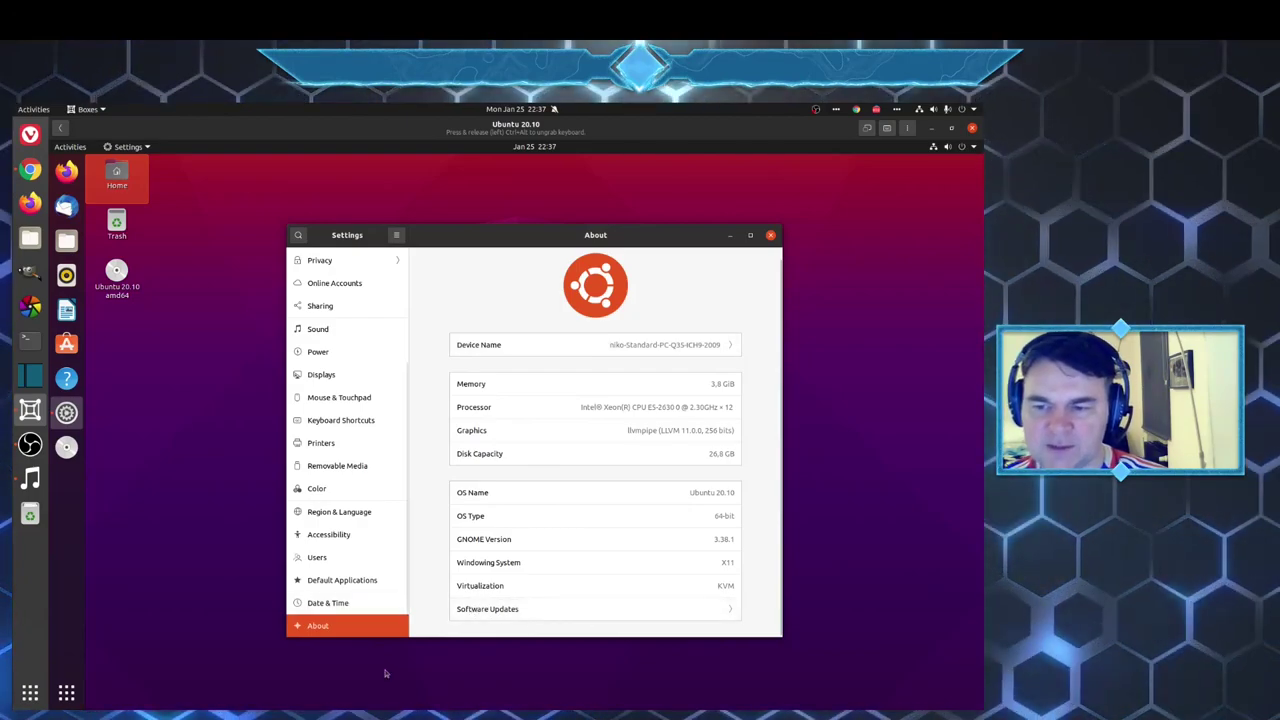
left_click(483, 612)
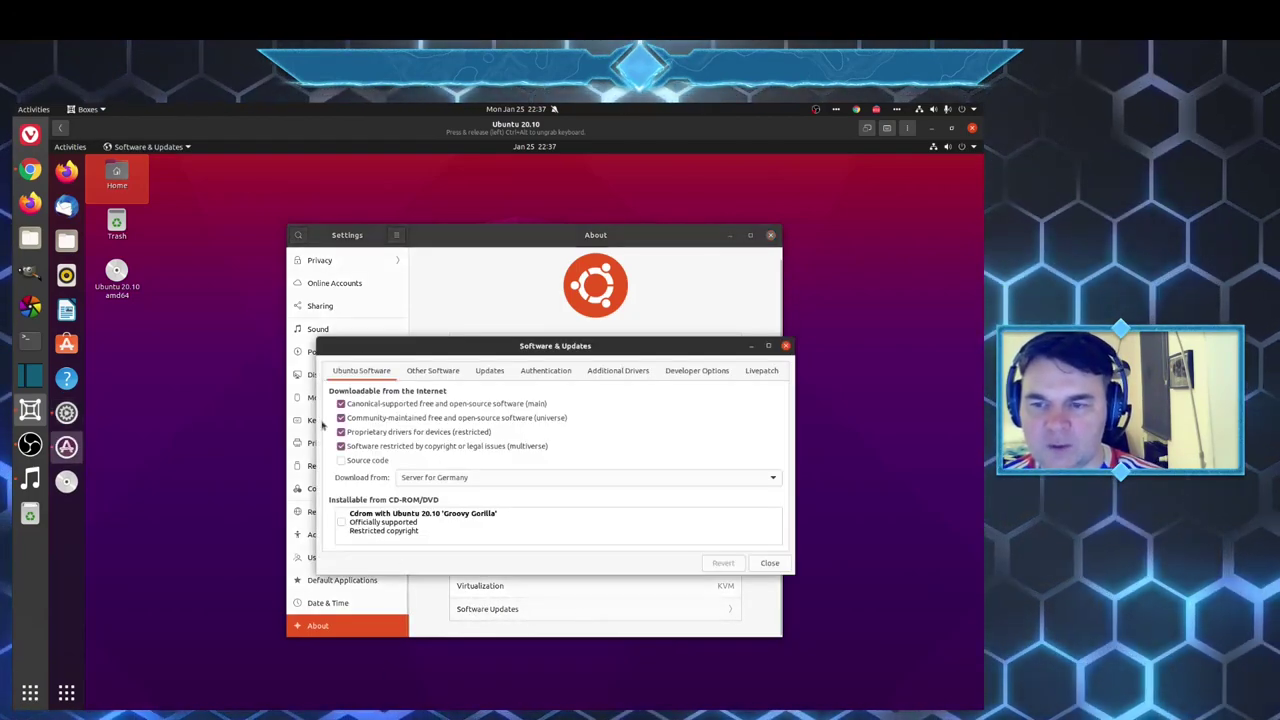
Review the Other Software, Updates, Authentication, Additional Drivers, Developer Options and Livepatch sections, then close Software & Updates
left_click(433, 370)
left_click(489, 372)
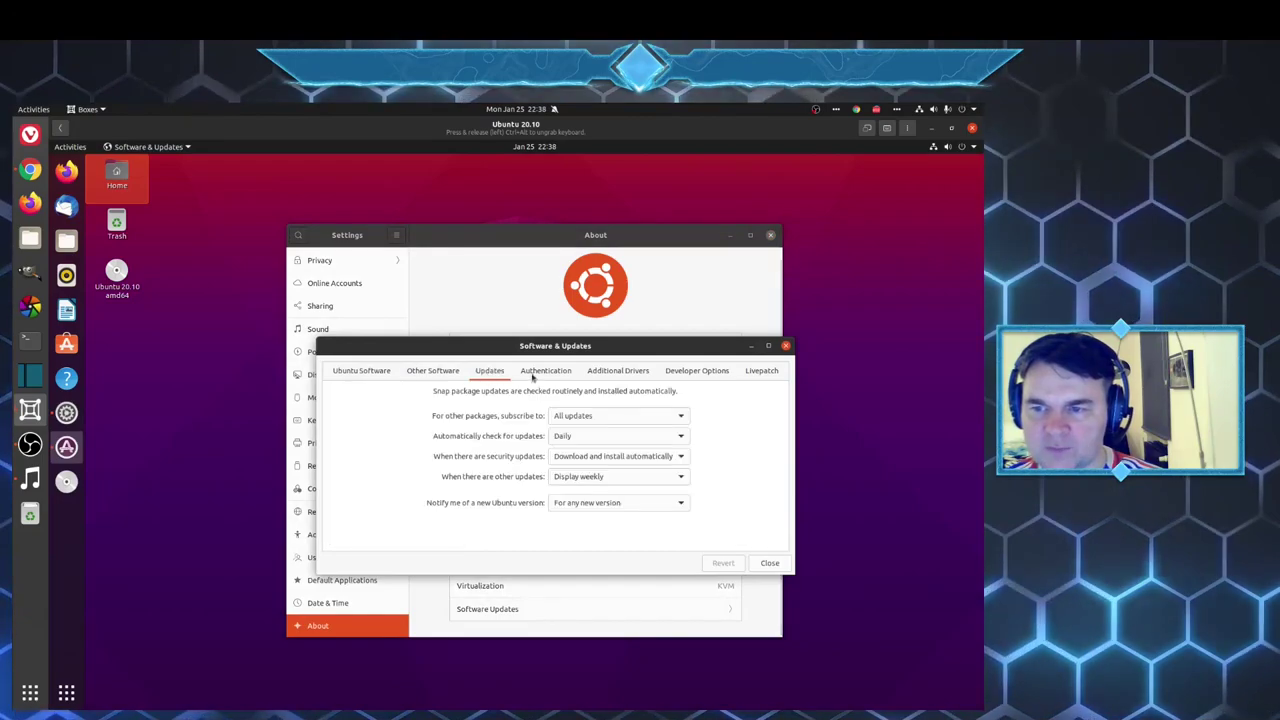
left_click(538, 375)
left_click(630, 373)
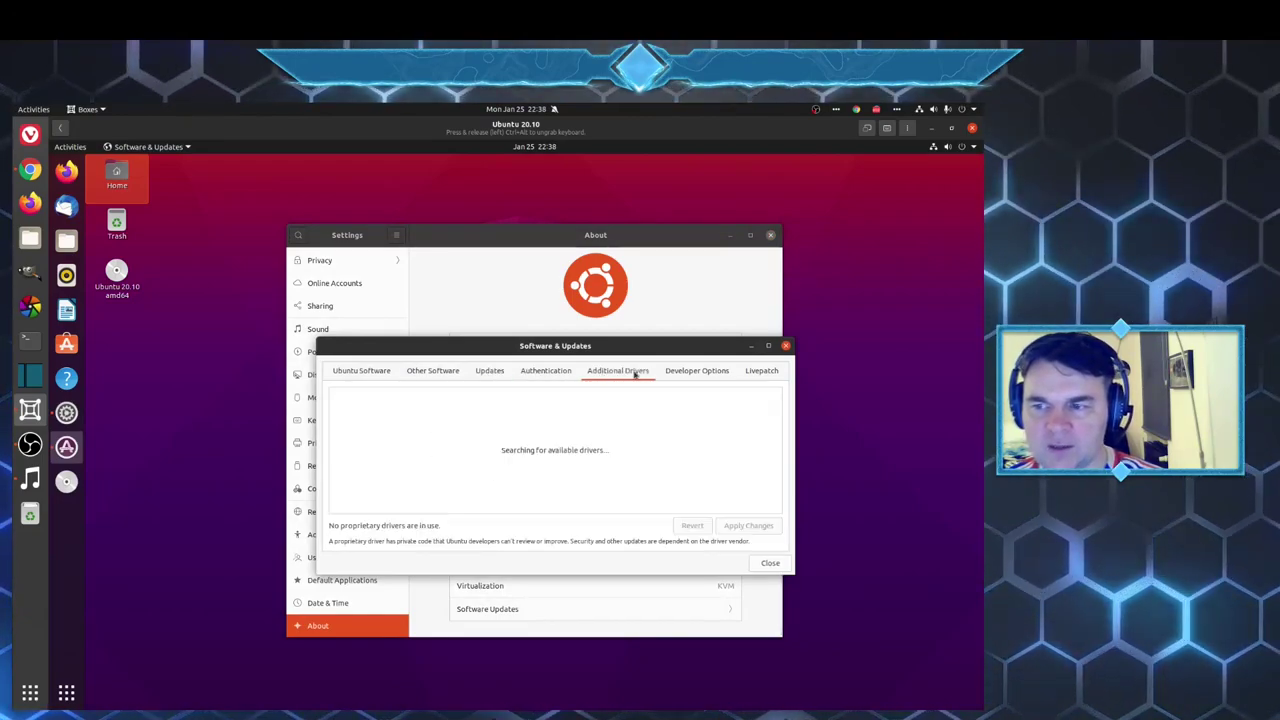
left_click(700, 373)
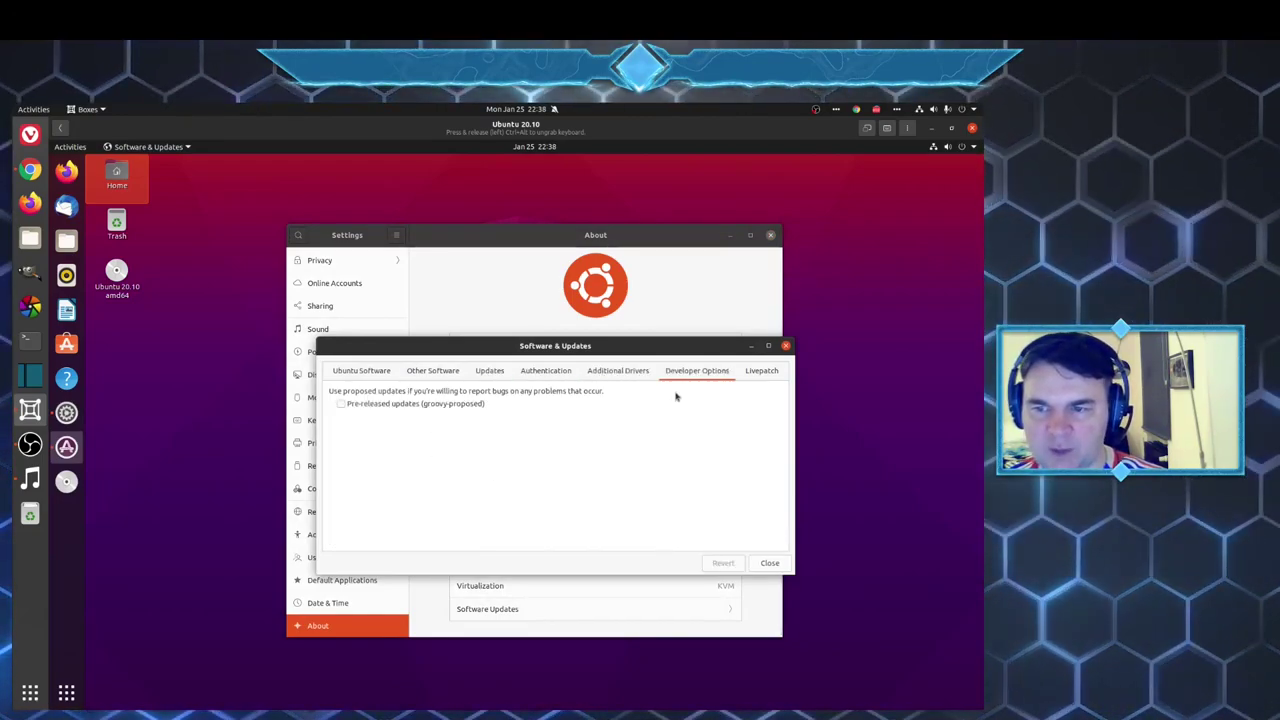
left_click(772, 382)
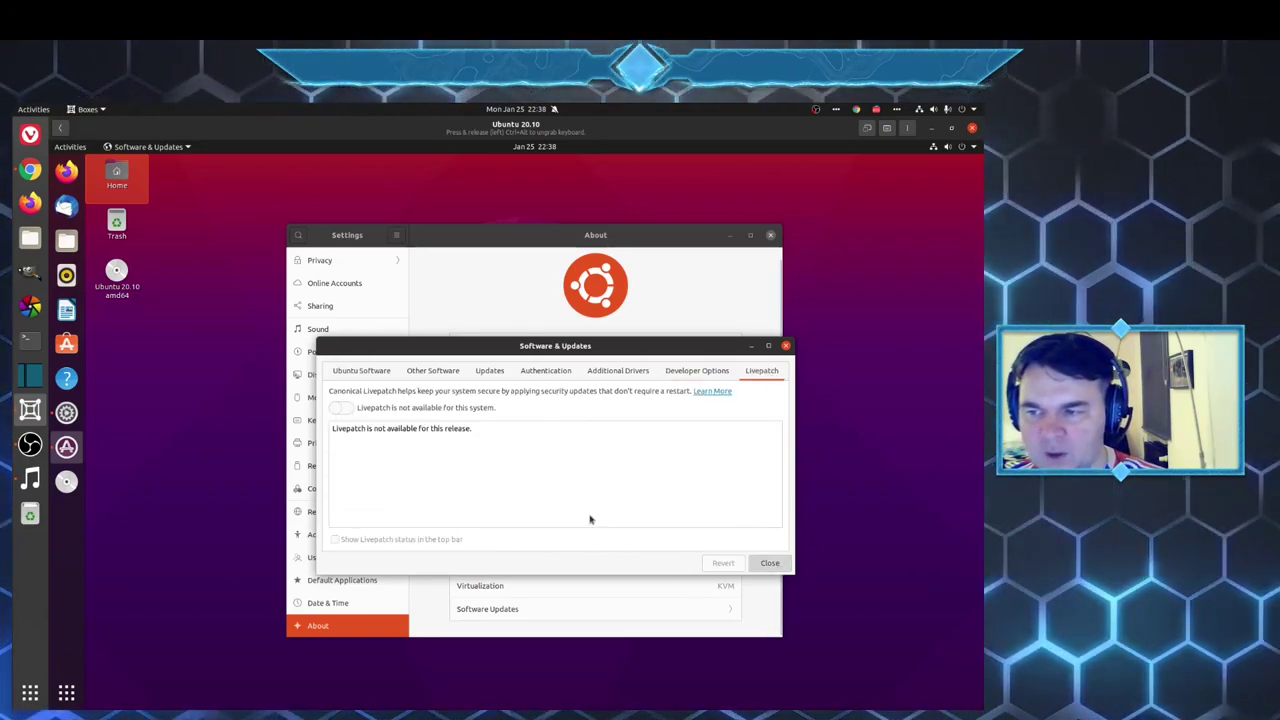
left_click(786, 346)
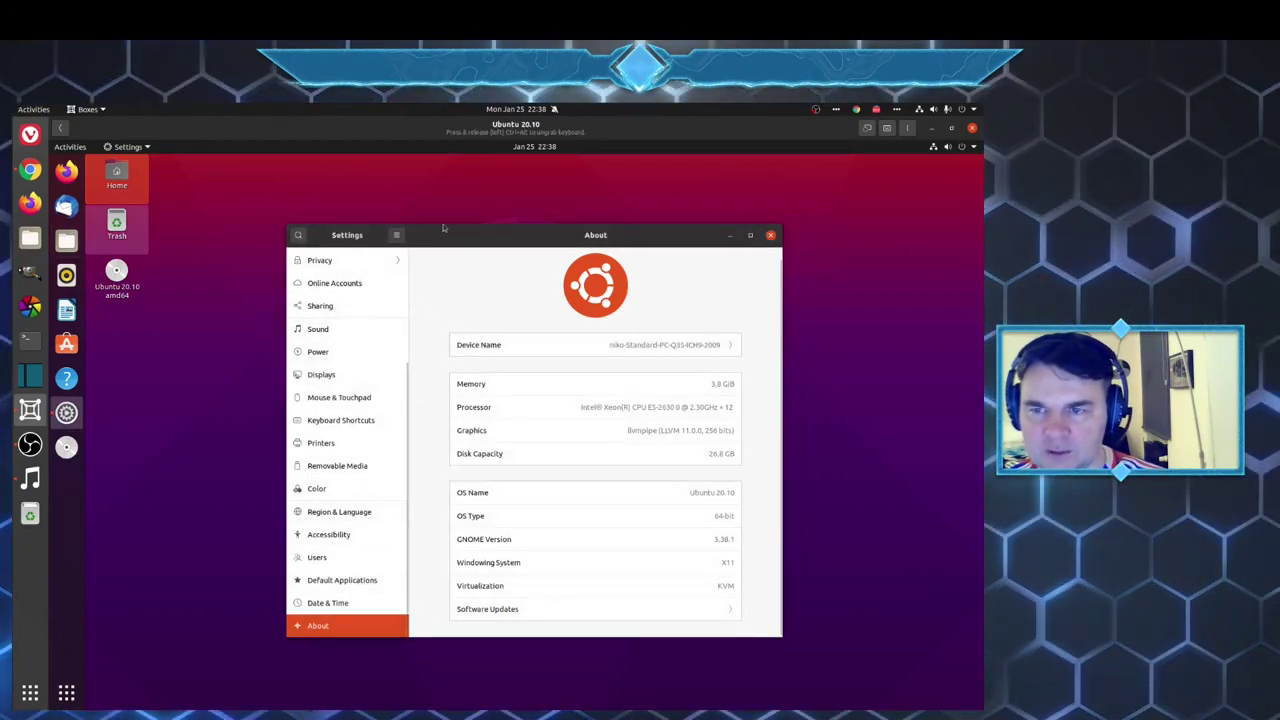
Nudge the Settings window up and right, visit Date & Time, Displays and Applications, then return to the main list
left_click_drag(465, 258, 485, 226)
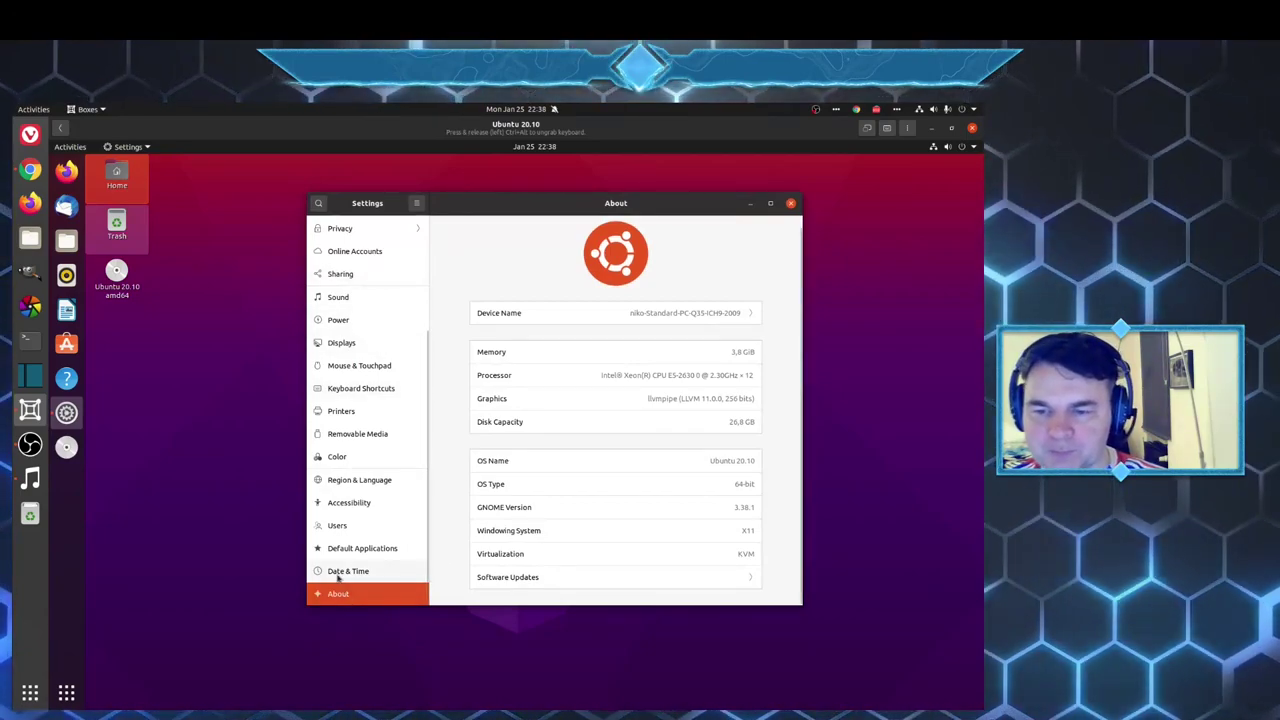
left_click(375, 574)
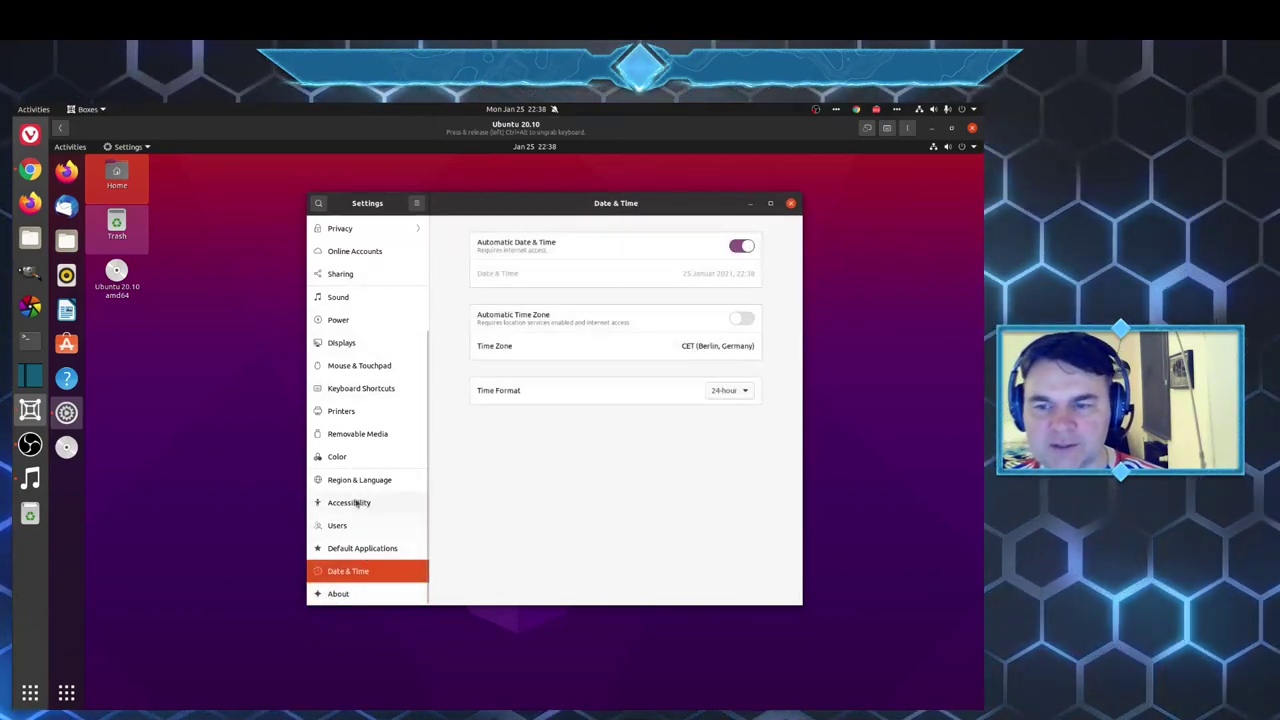
left_click(336, 344)
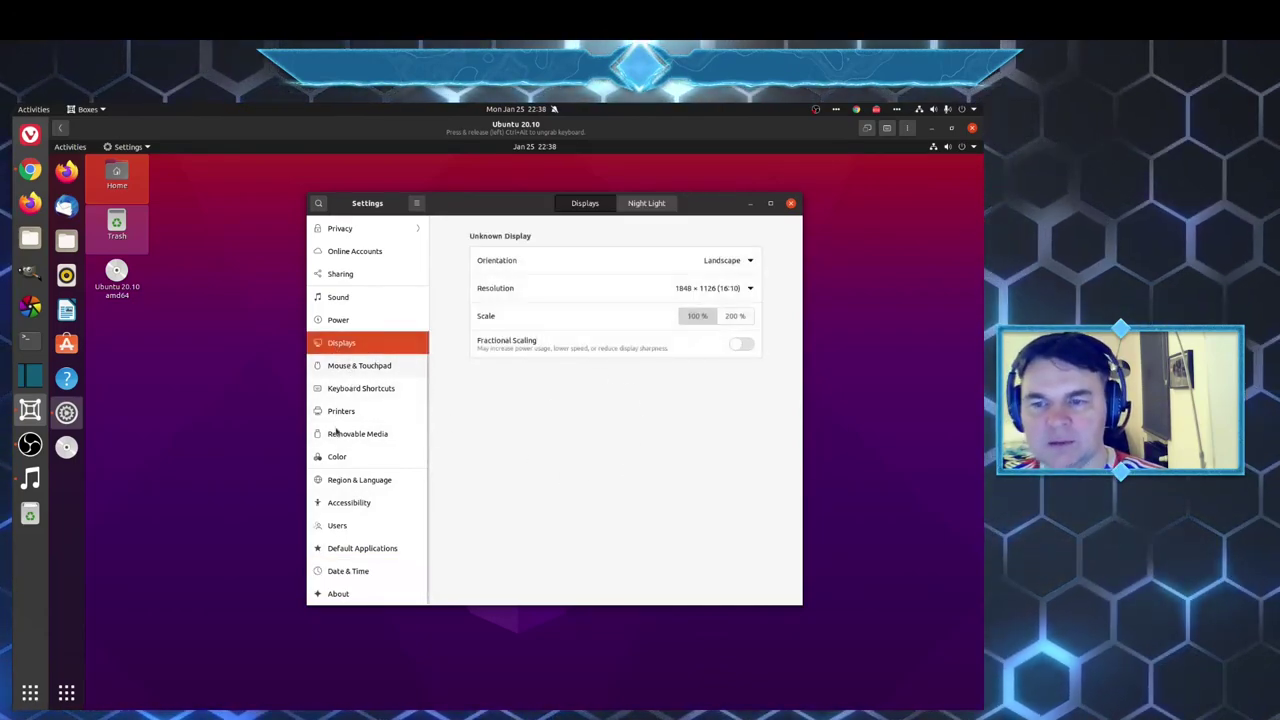
scroll(350, 440, "up", 2)
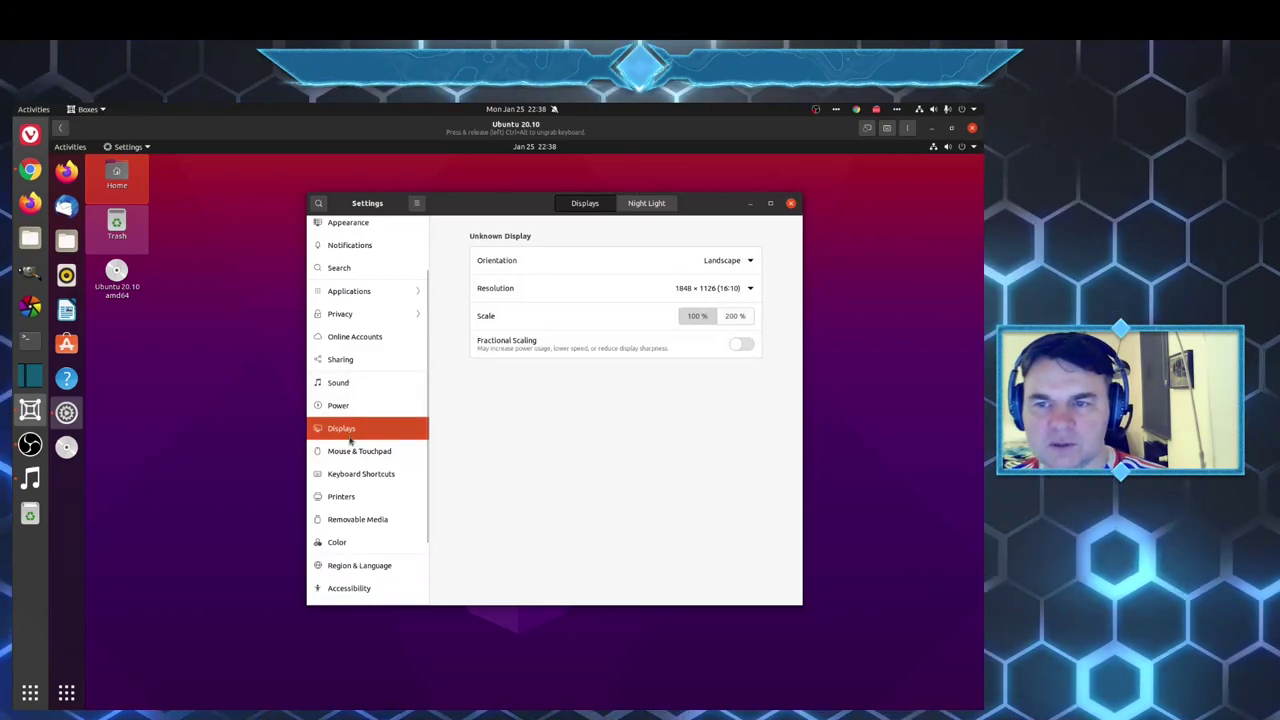
scroll(350, 440, "up", 3)
left_click(343, 363)
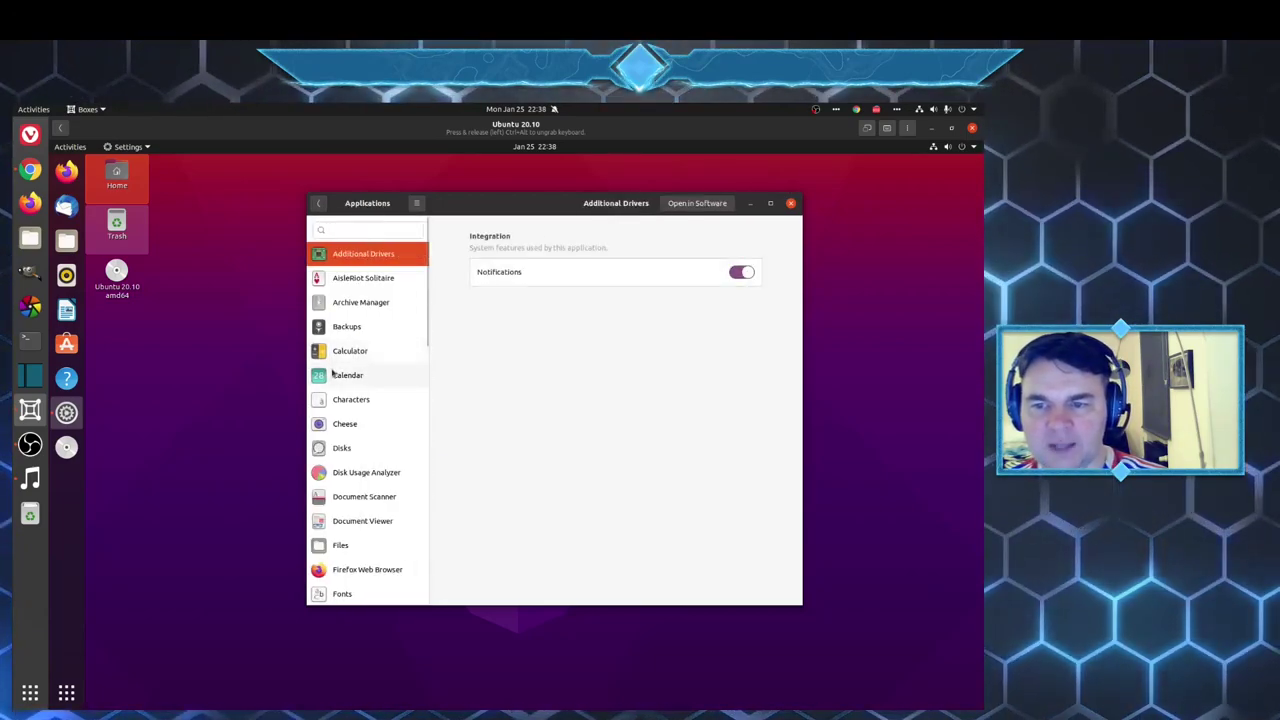
left_click(316, 205)
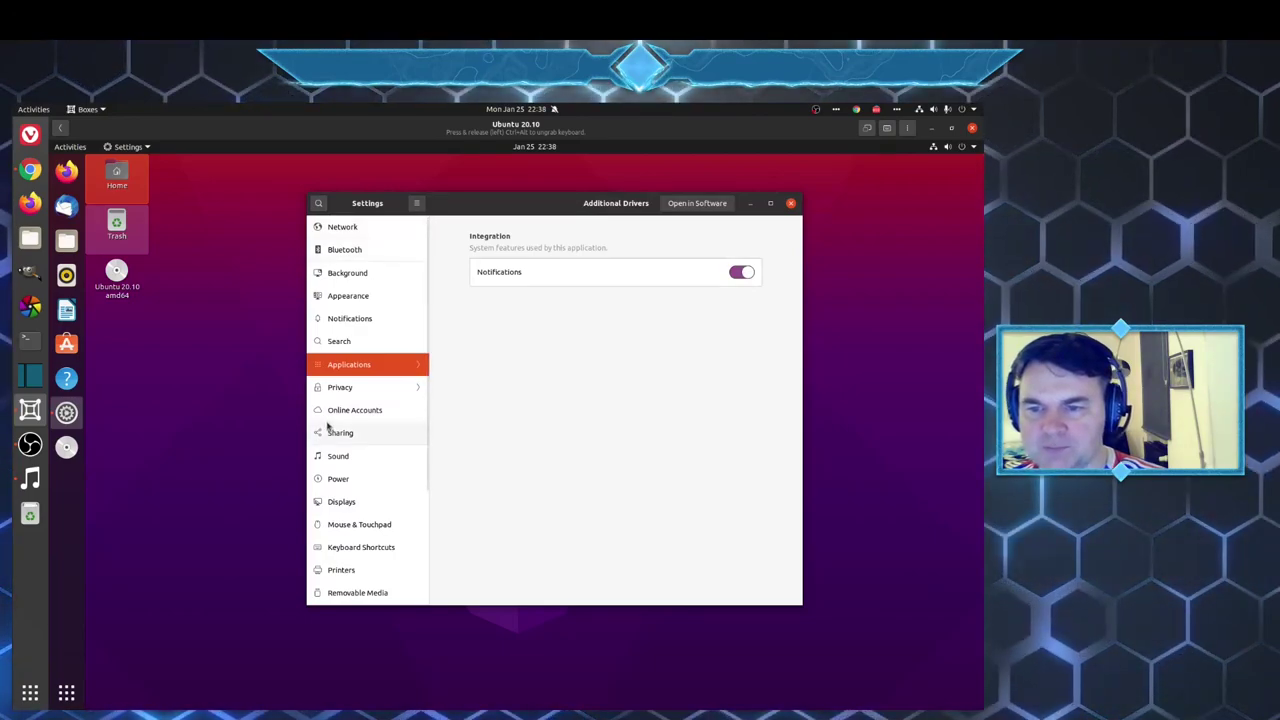
Show the Appearance page with Standard colours and a left dock at icon size 48
left_click(345, 298)
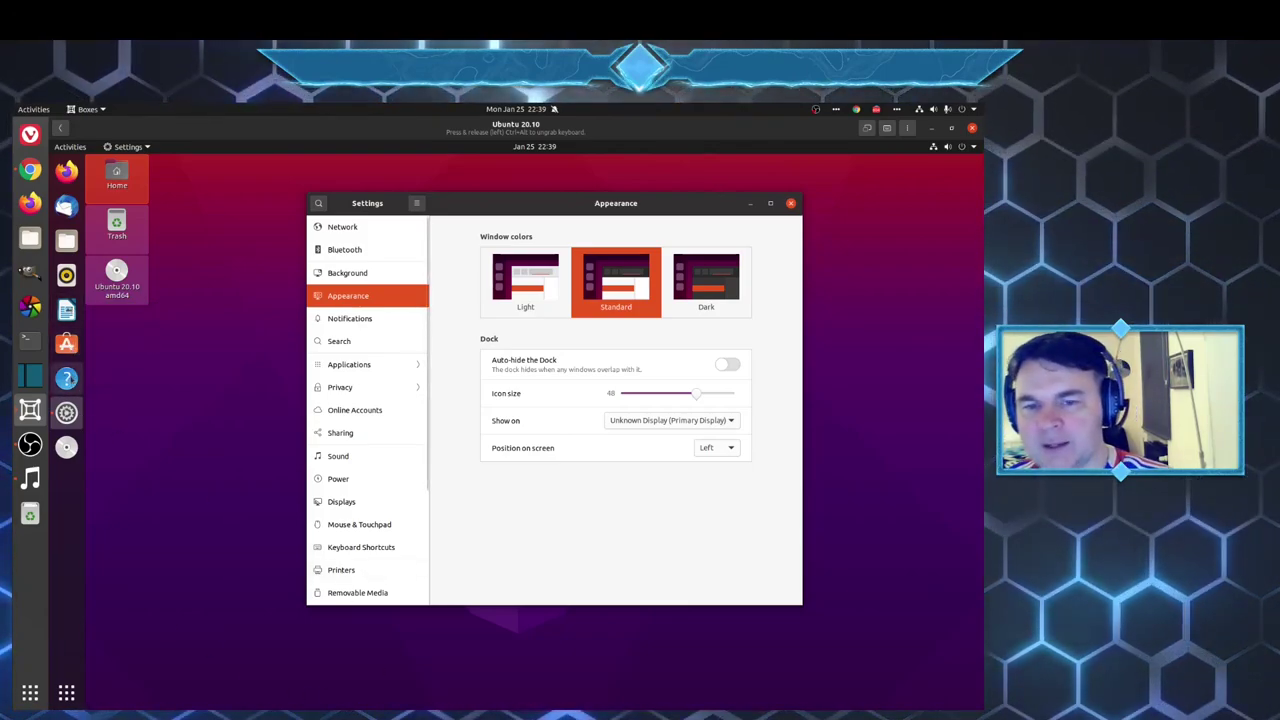
Remove Help from the dock favorites and add Document Scanner from the application grid
right_click(66, 378)
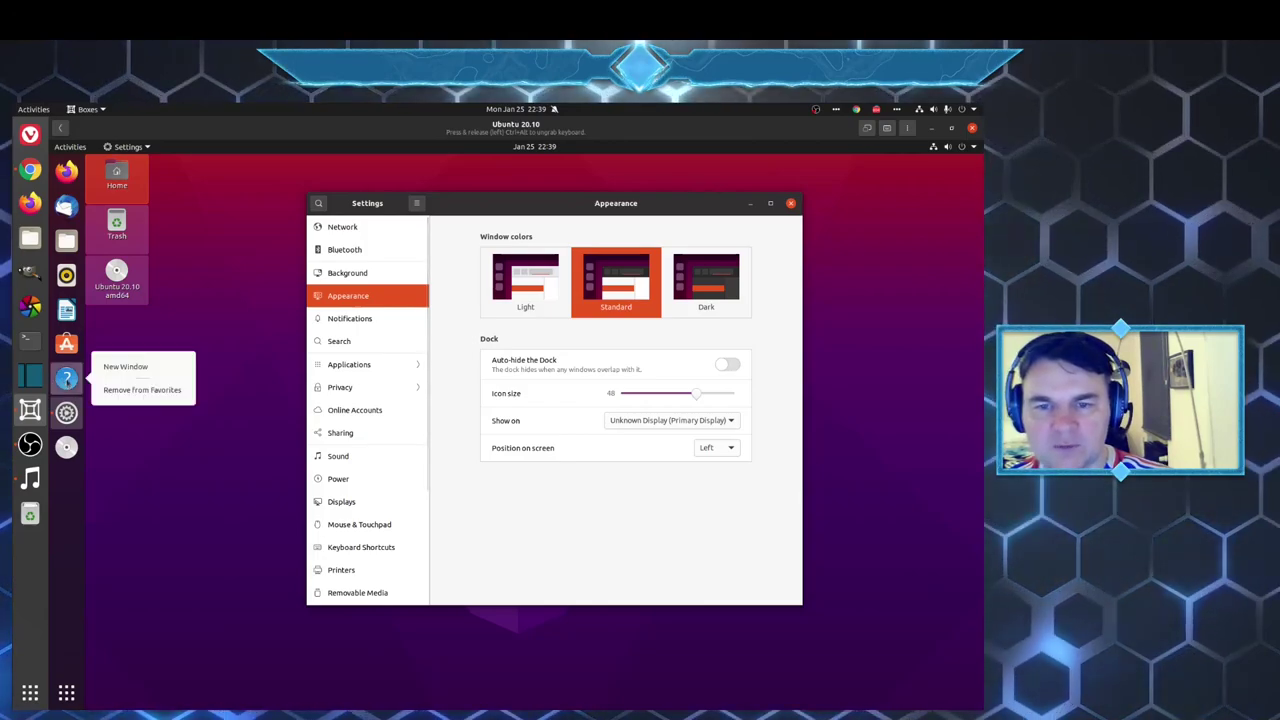
left_click(149, 398)
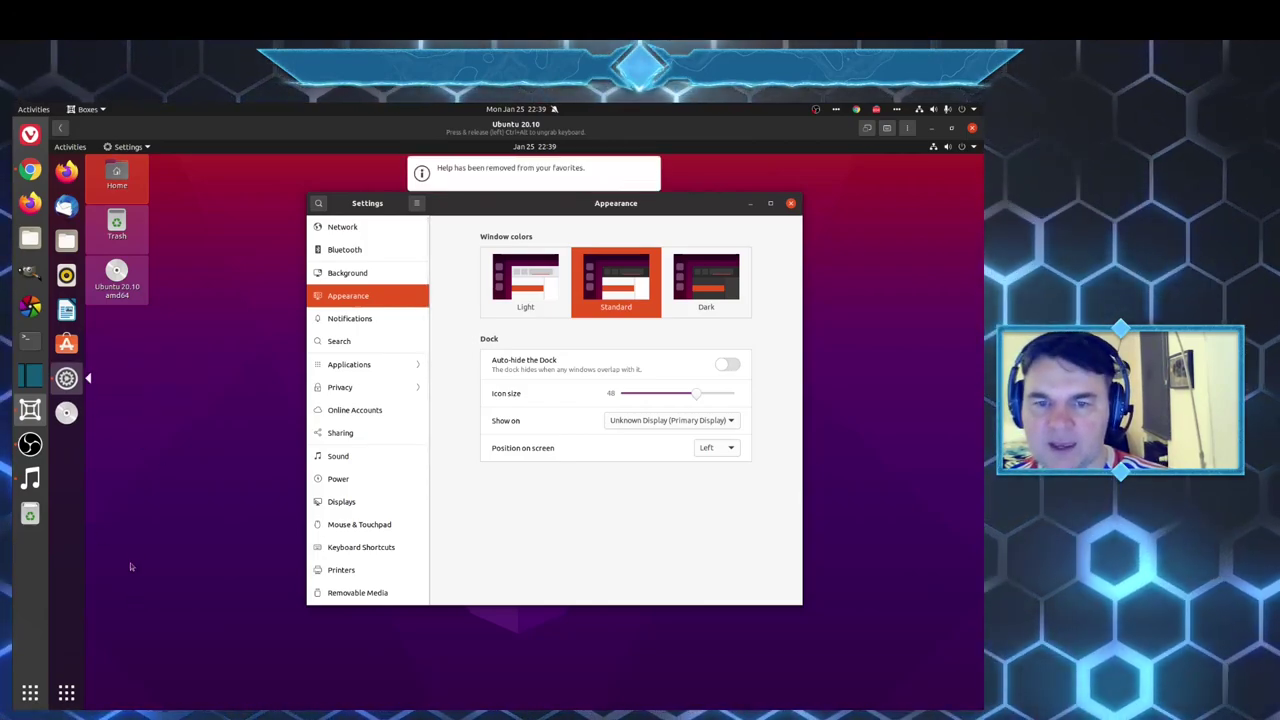
left_click(66, 692)
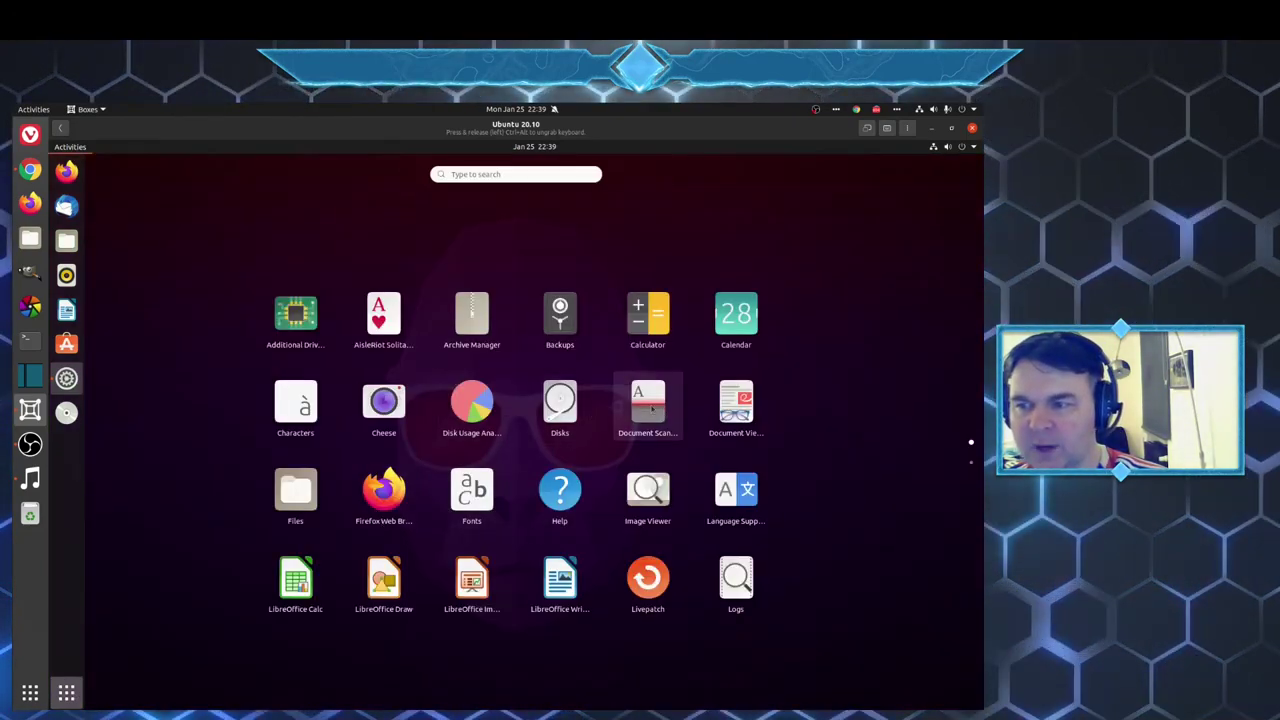
right_click(651, 407)
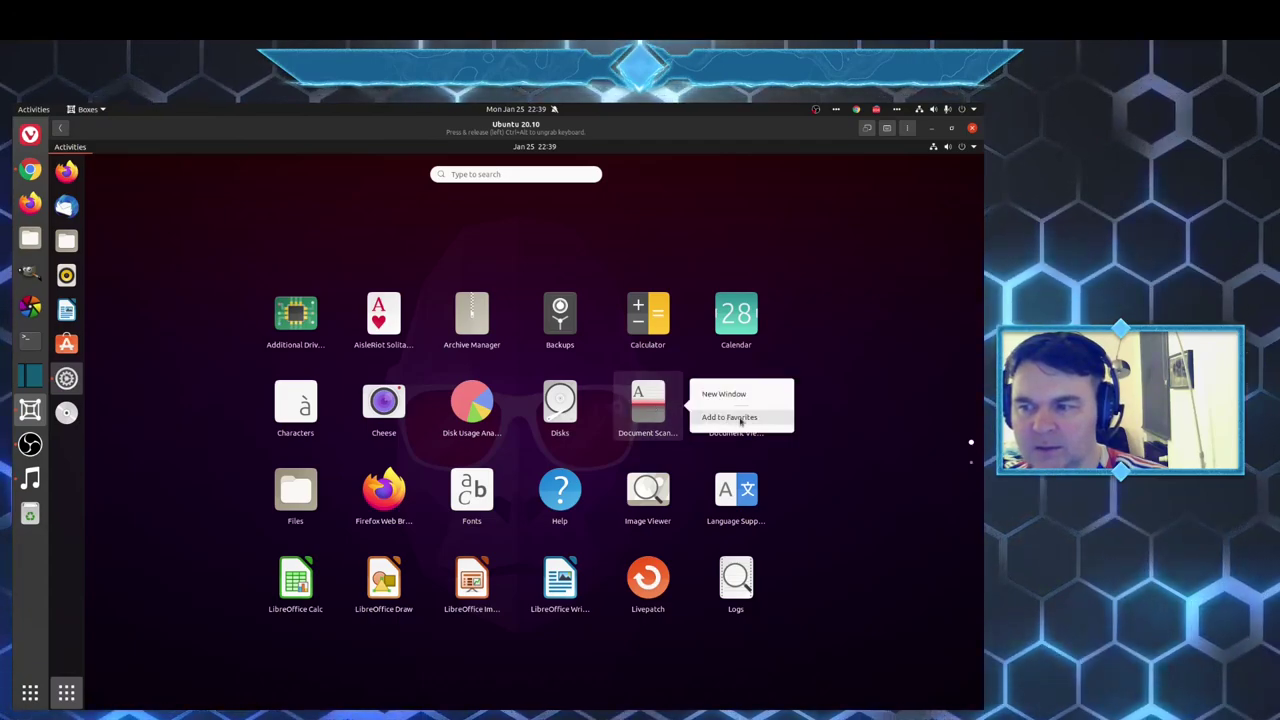
left_click(712, 413)
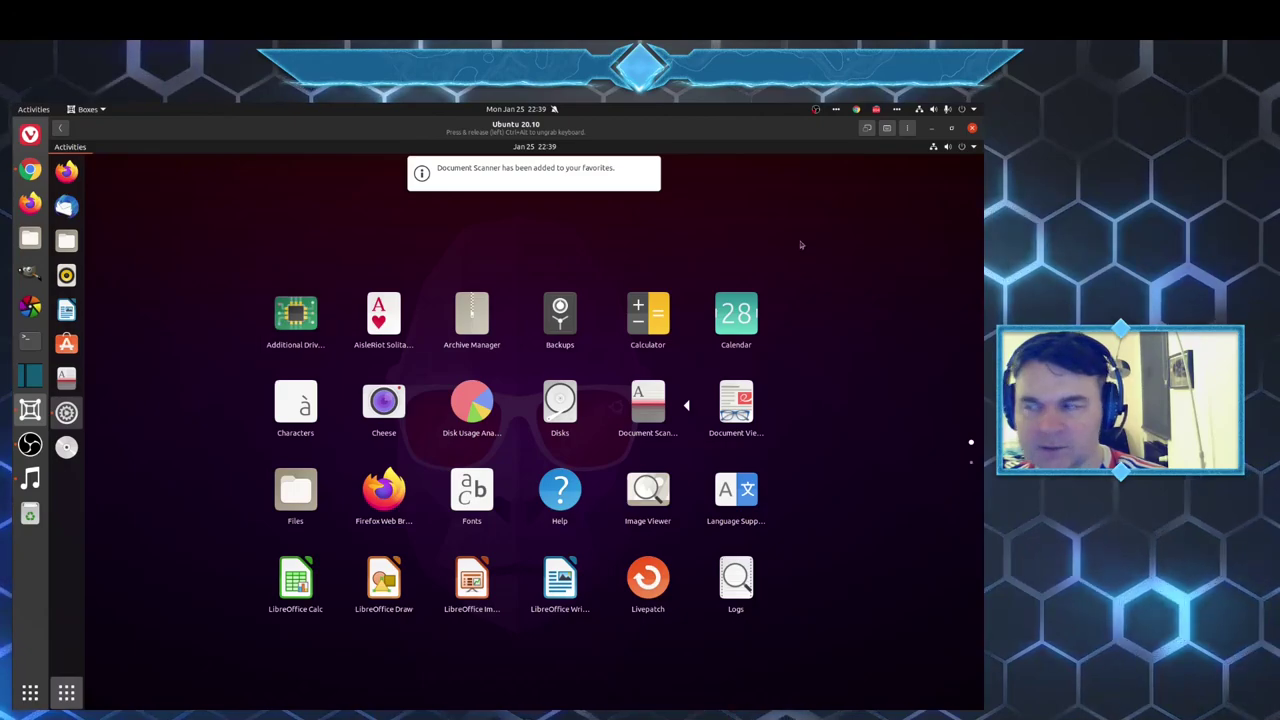
Switch the Ubuntu app grid to its second page, Mahjongg through Videos
left_click(970, 462)
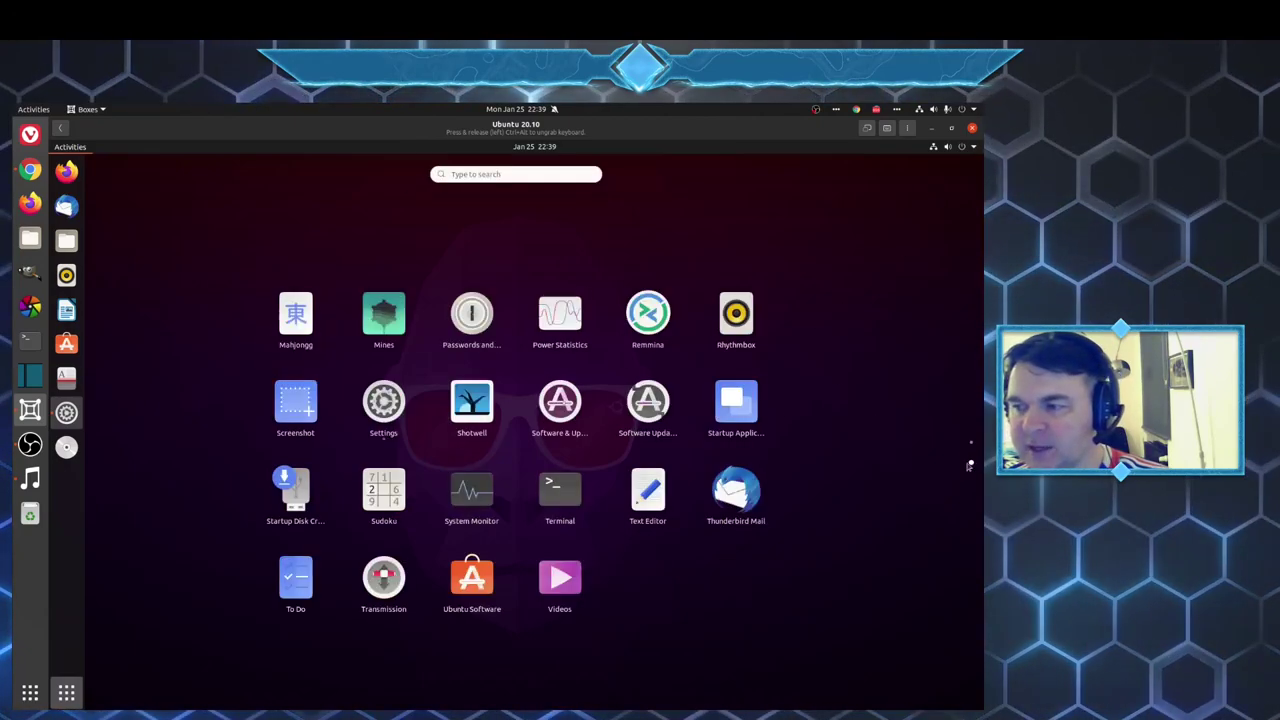